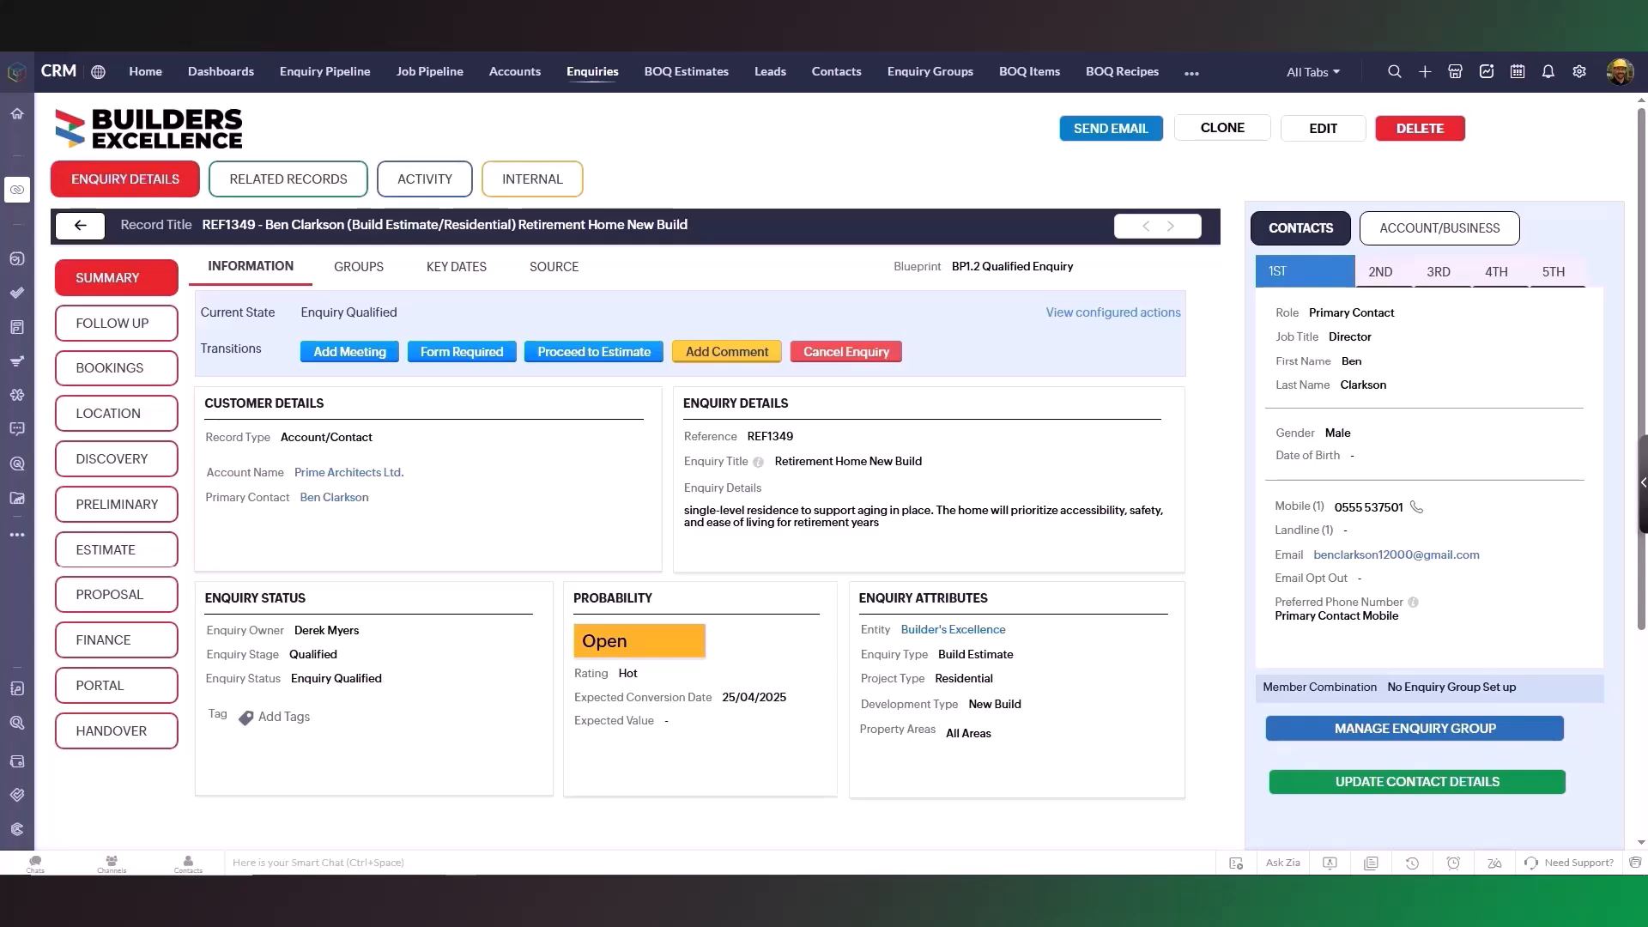
pyautogui.click(1351, 734)
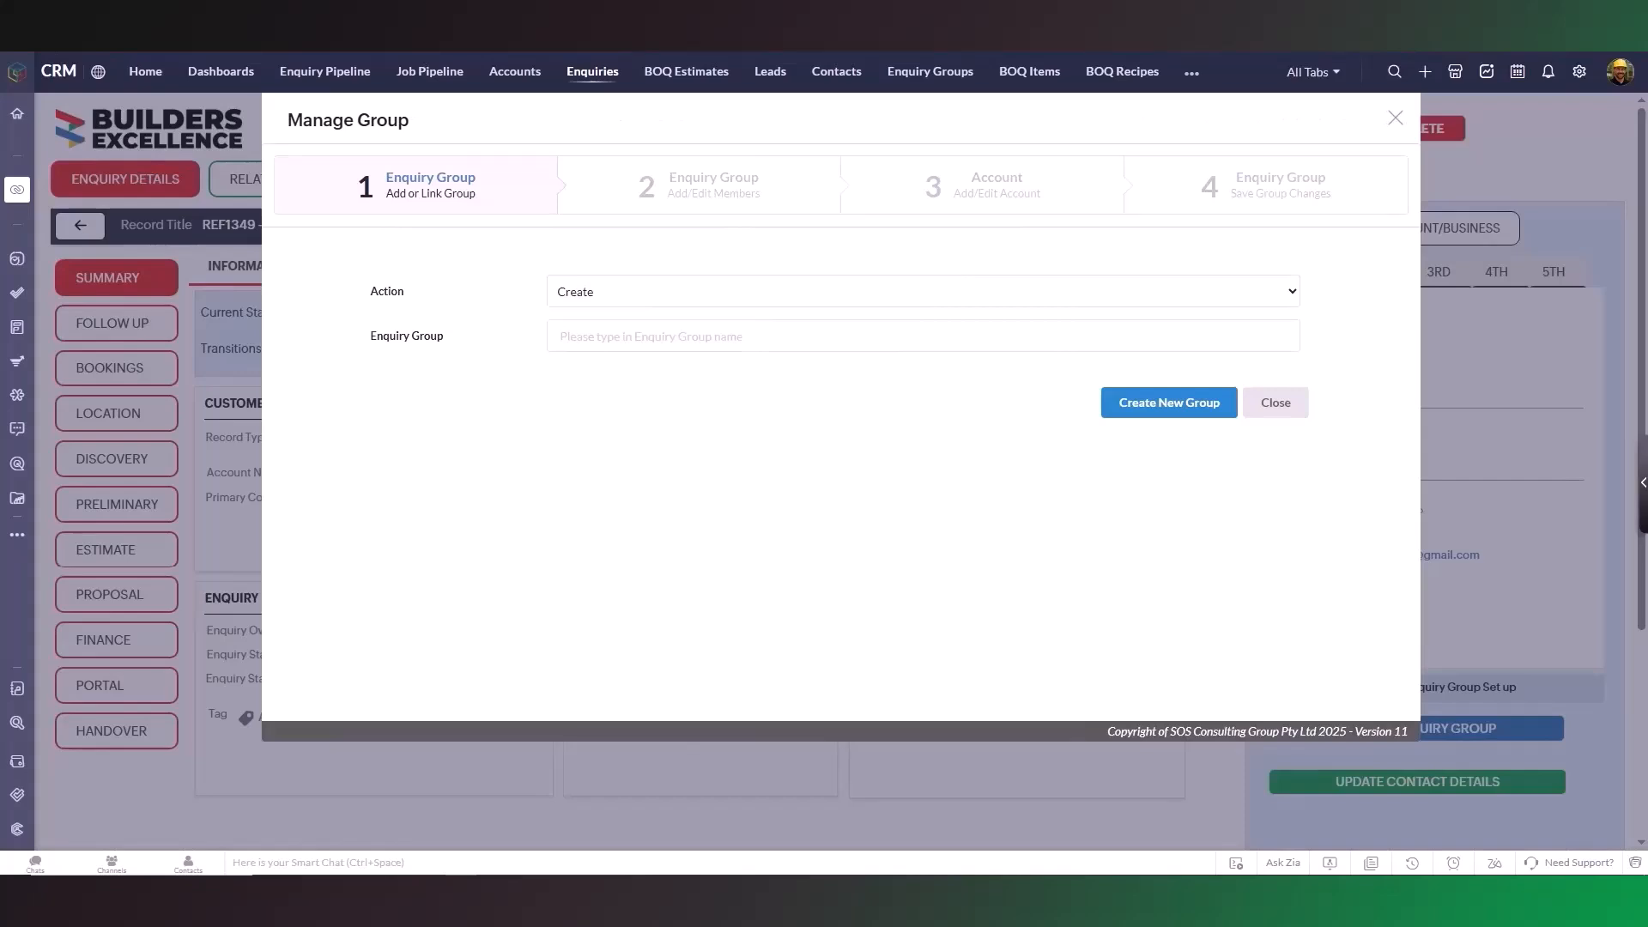
pyautogui.click(1290, 292)
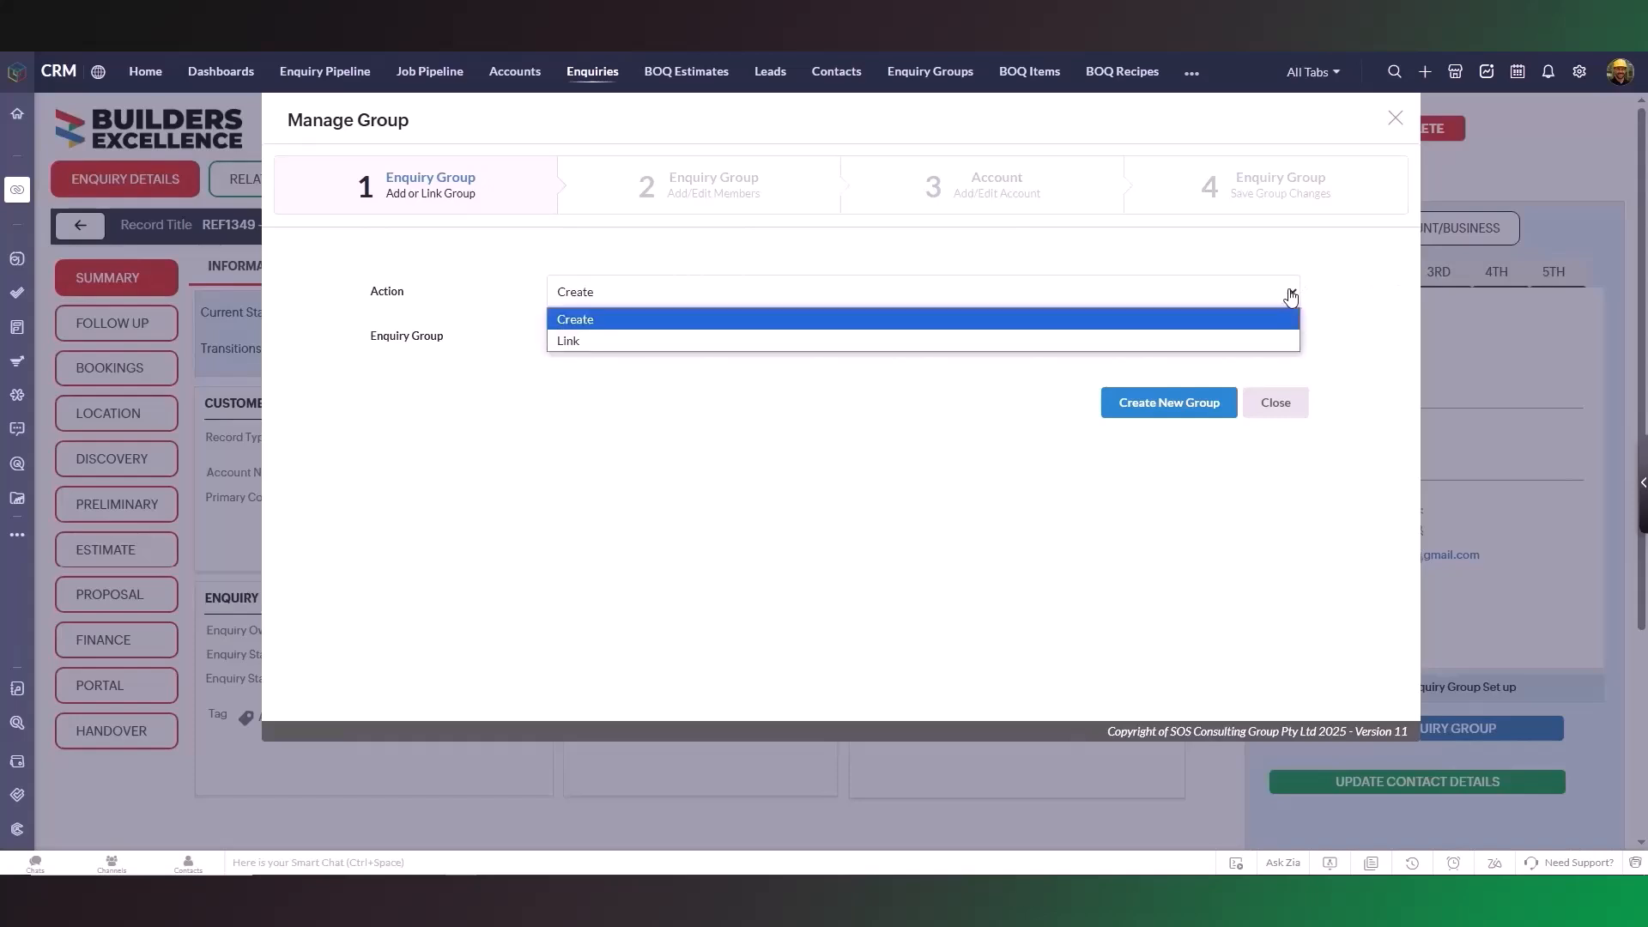
pyautogui.click(1350, 303)
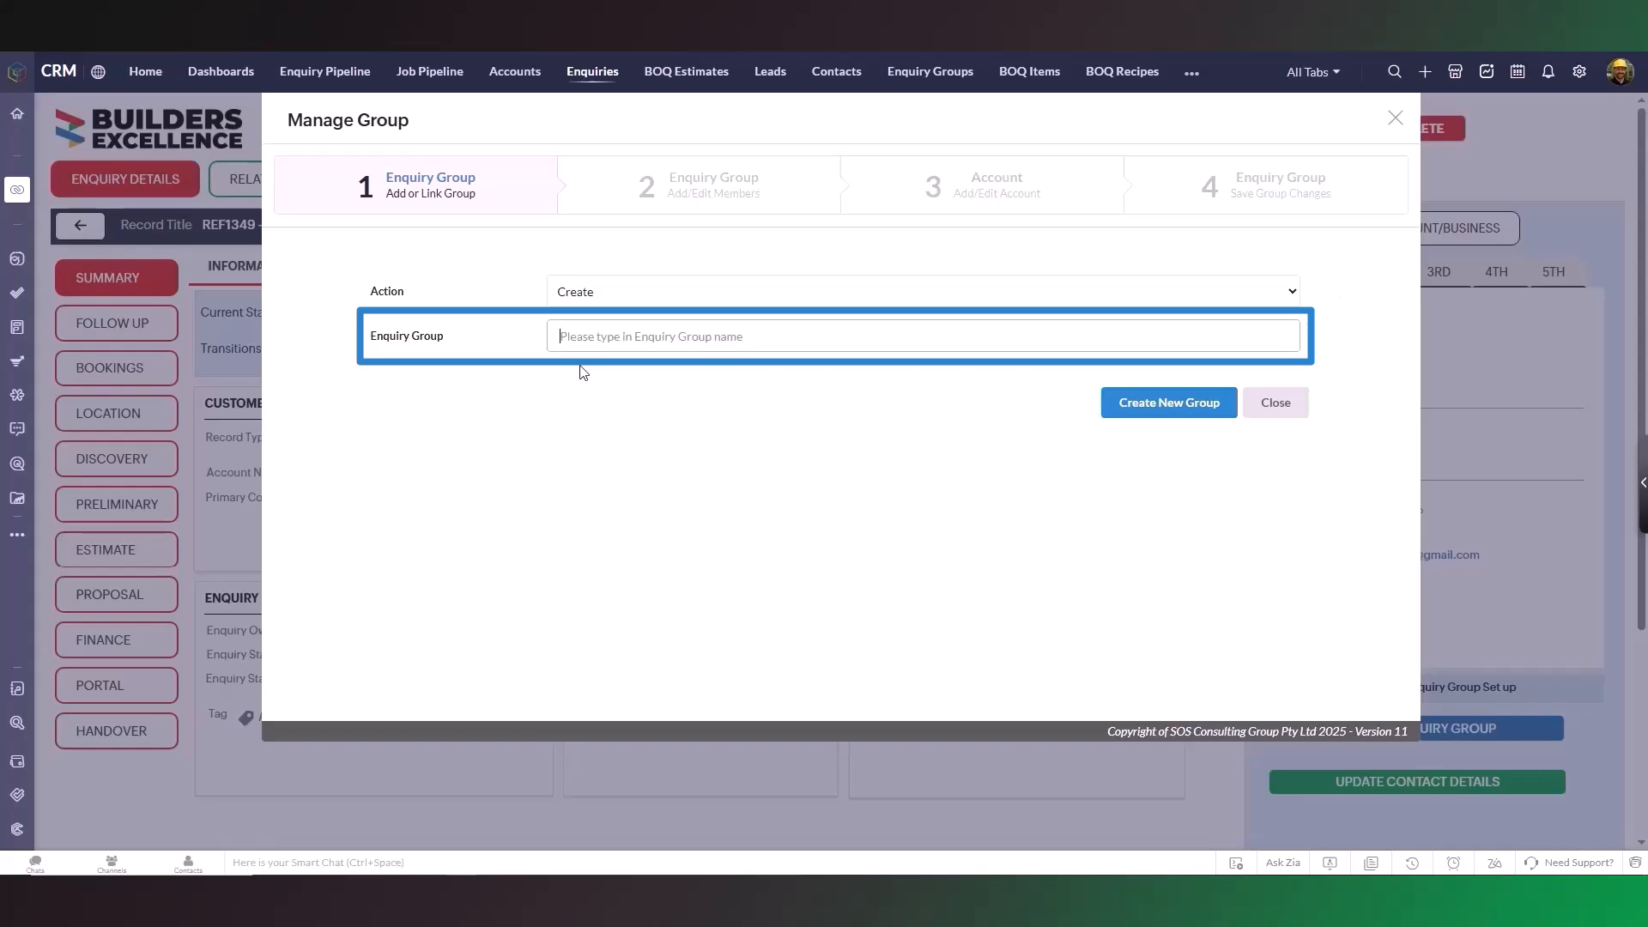
pyautogui.write('Jones')
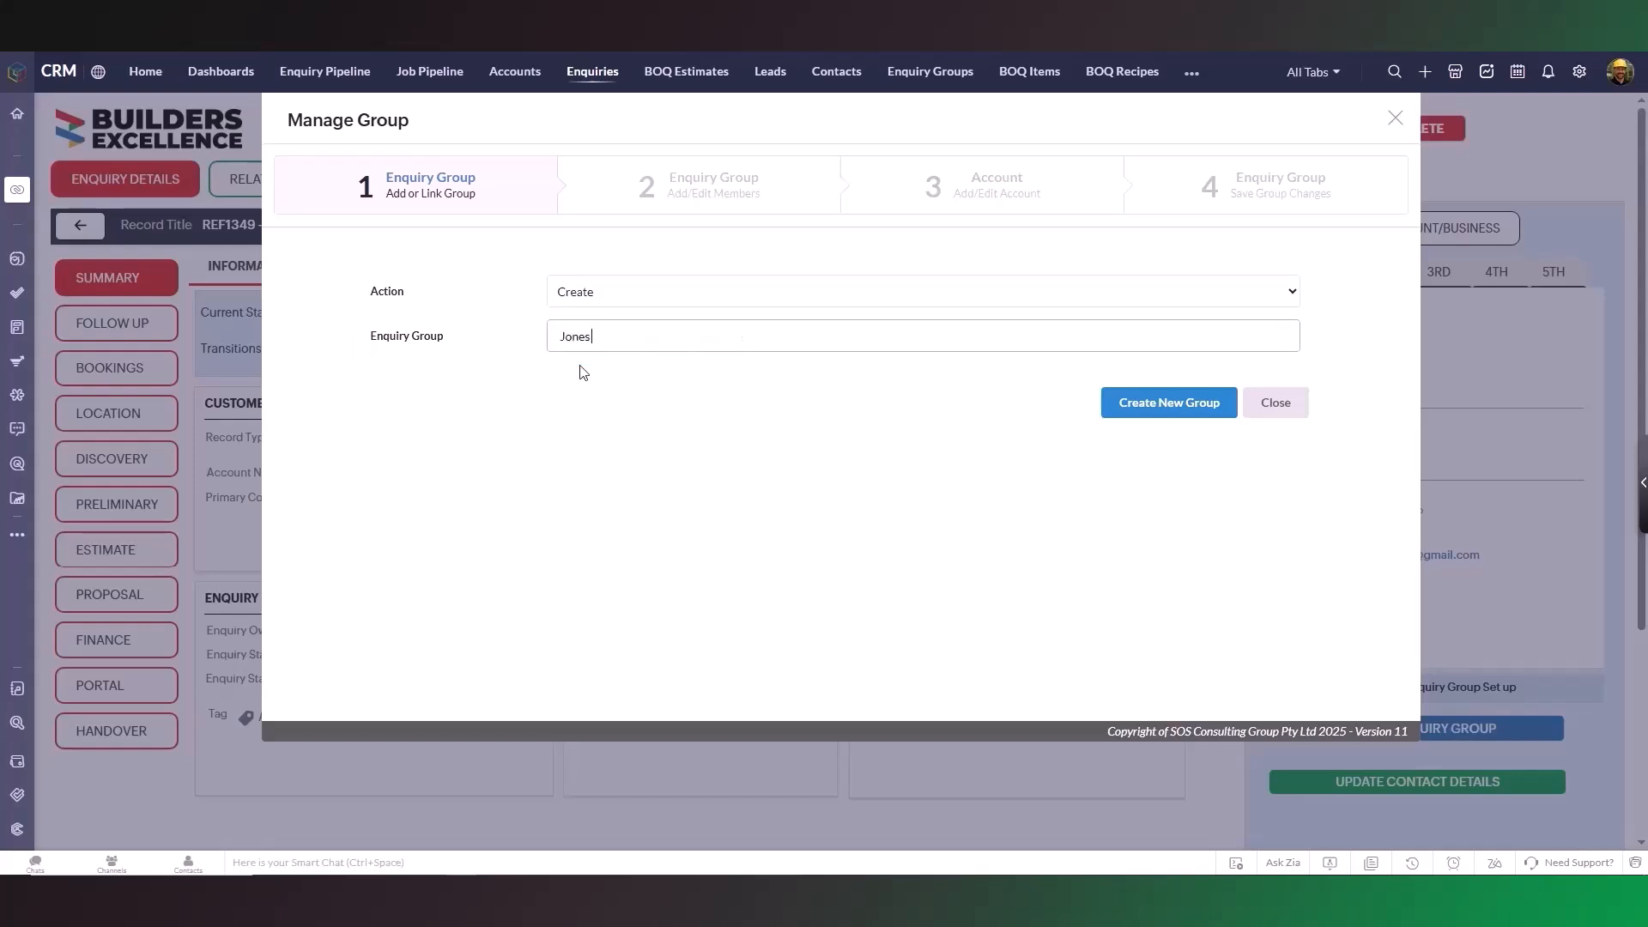
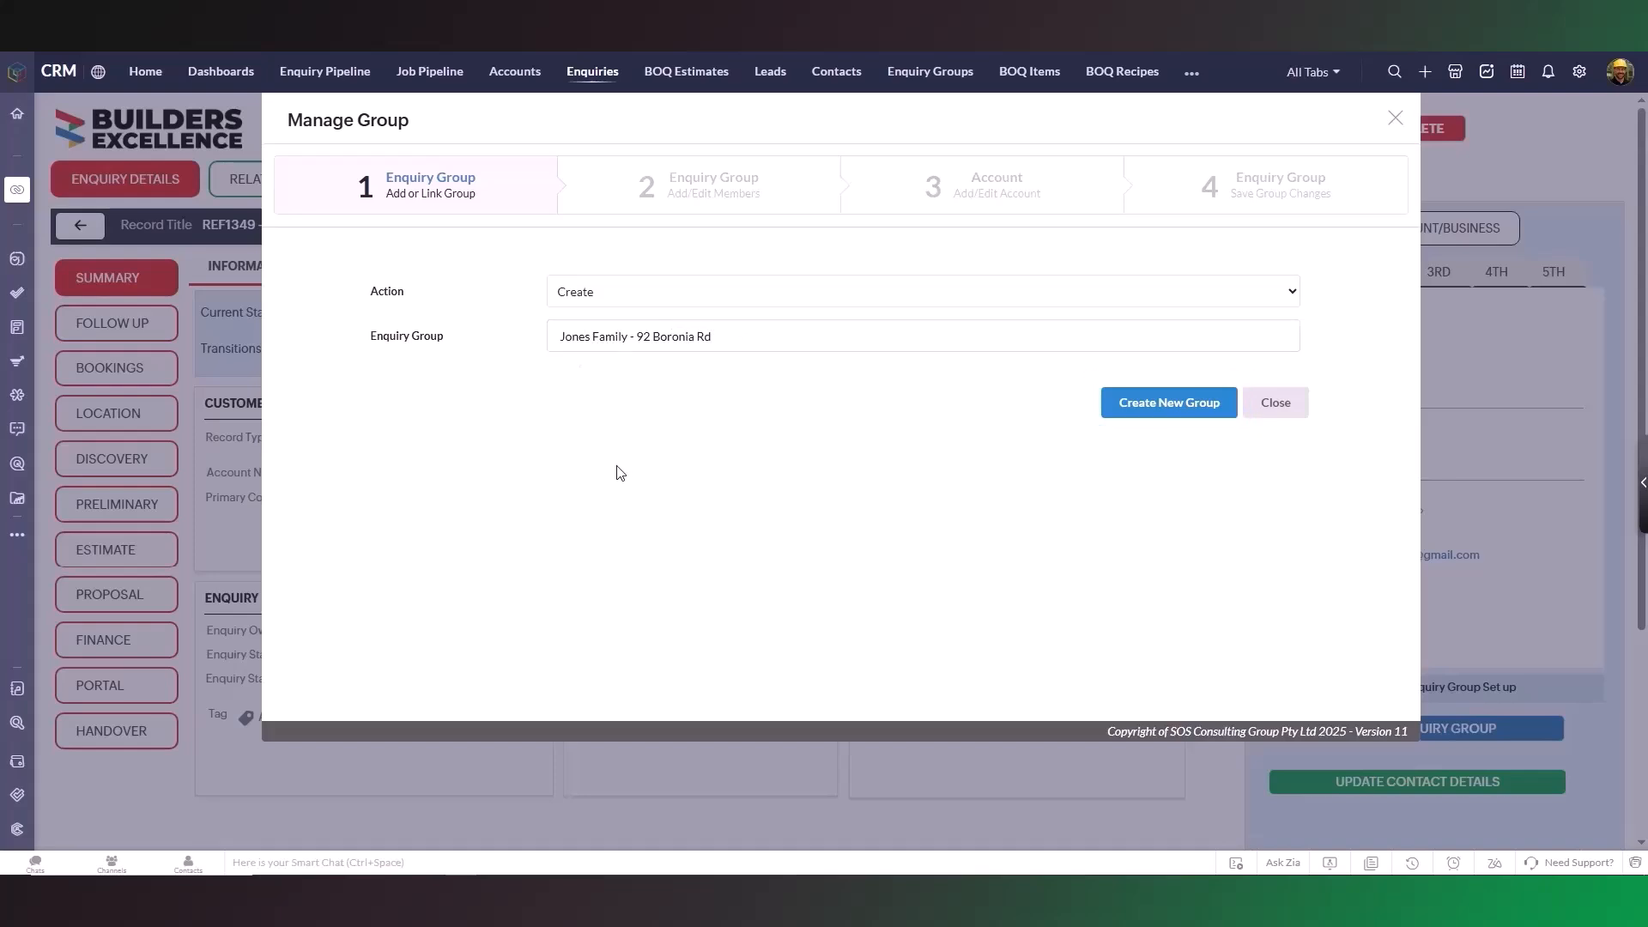
pyautogui.click(1158, 411)
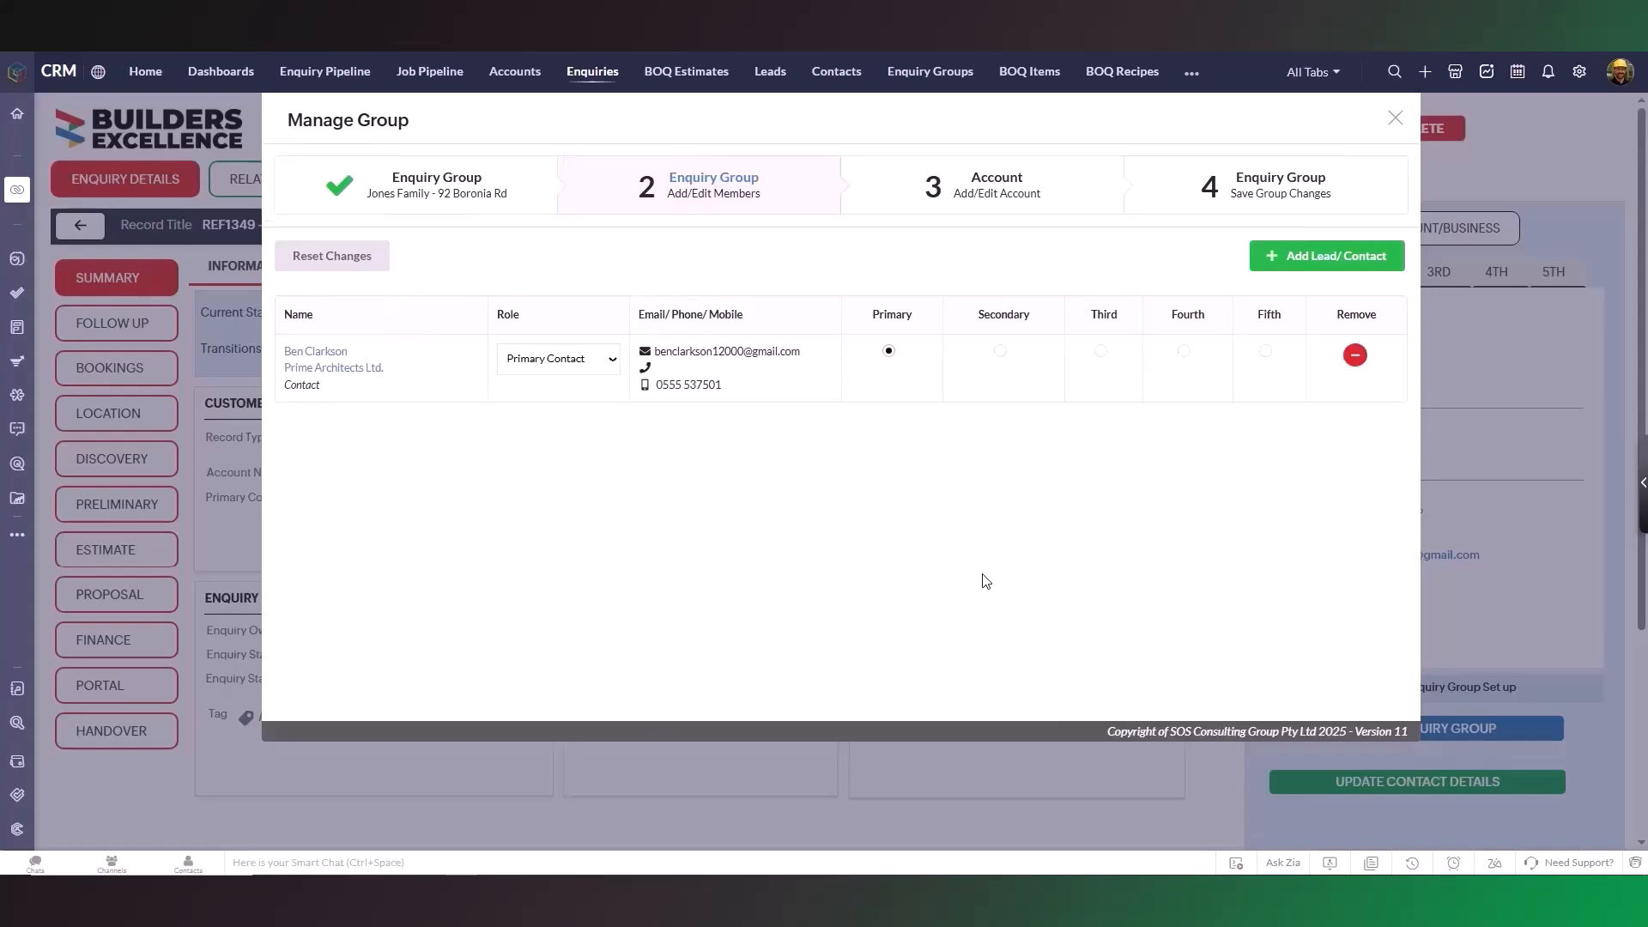
pyautogui.click(431, 197)
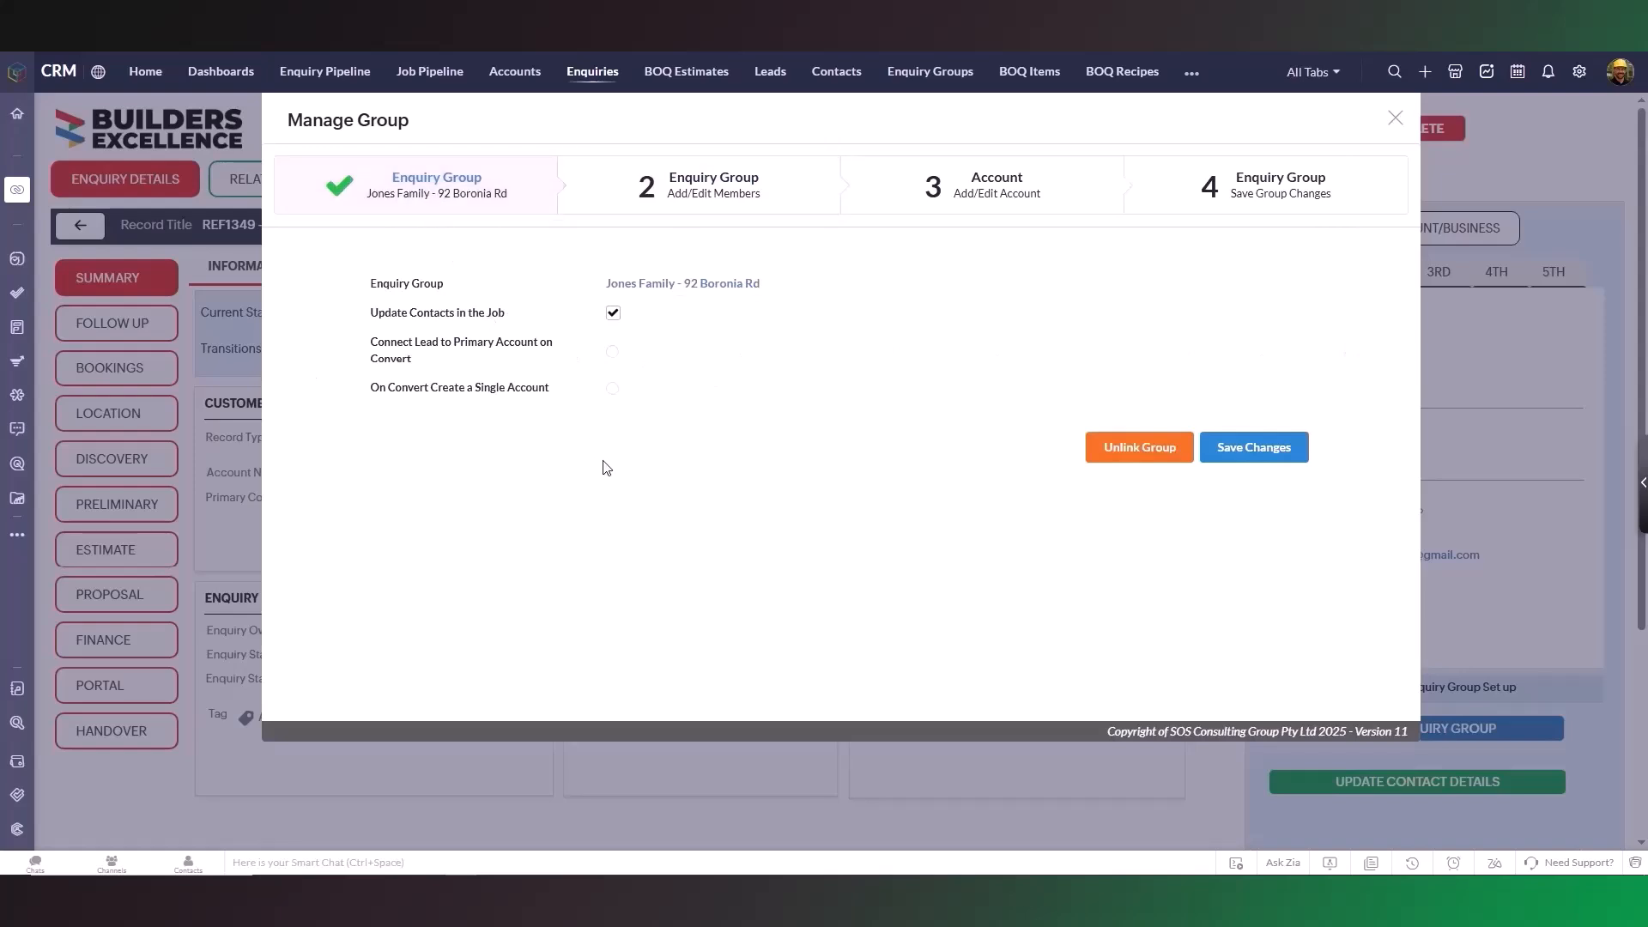
pyautogui.click(691, 203)
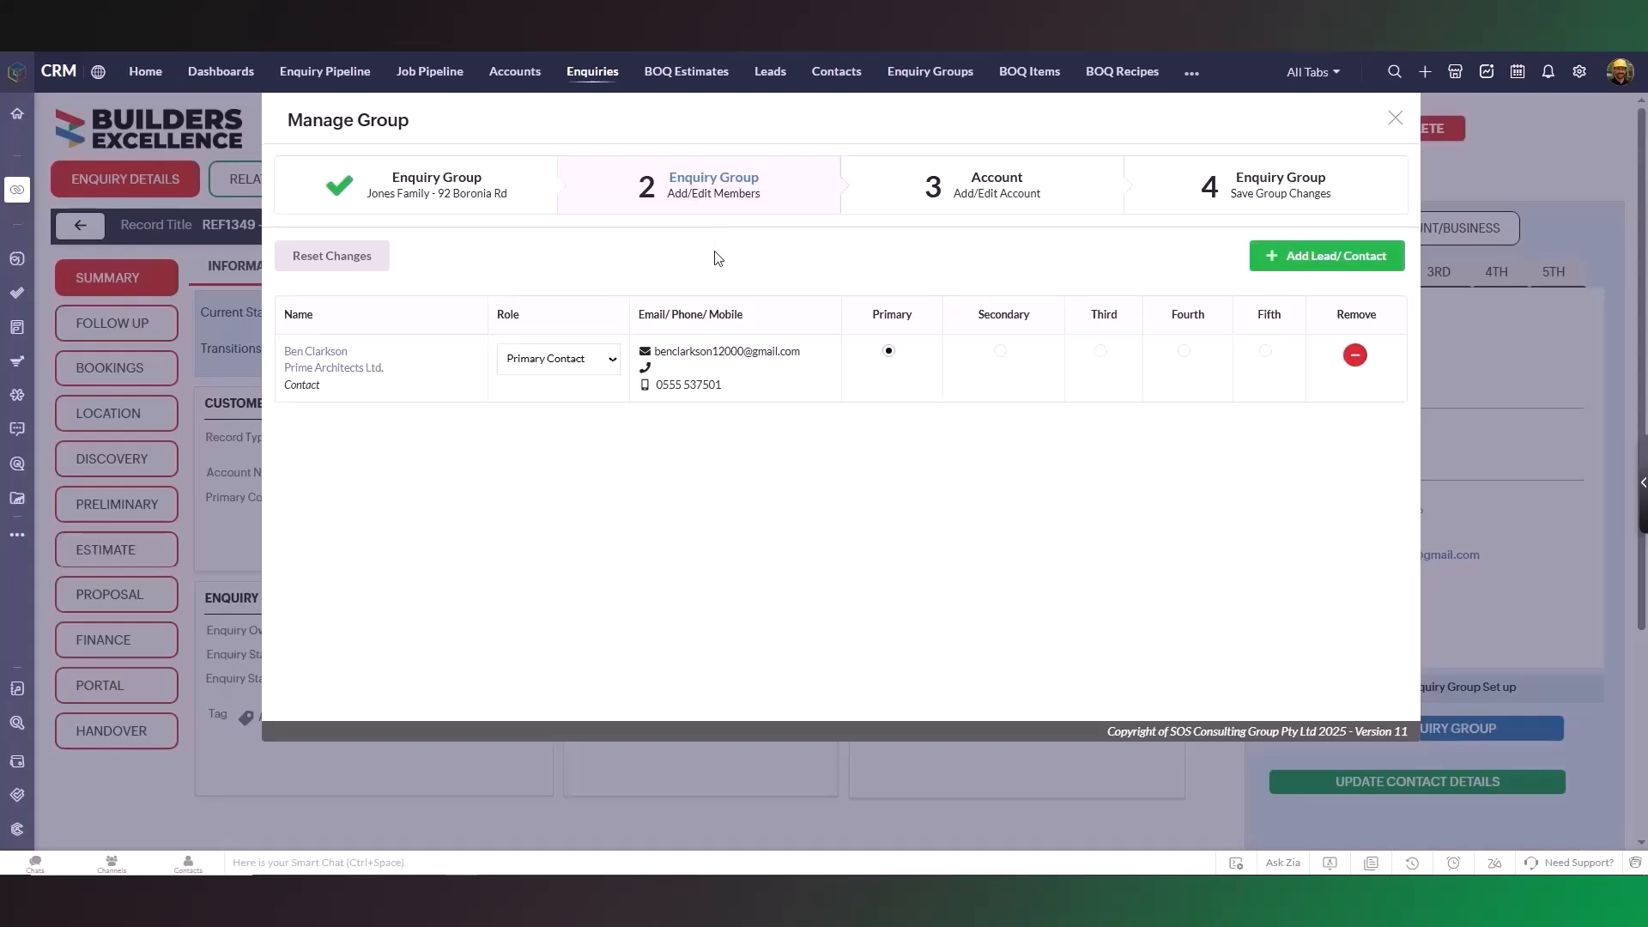
# - Start a new group member with the person's first and last name and search for matches
pyautogui.click(1313, 261)
pyautogui.click(635, 376)
pyautogui.click(1057, 376)
pyautogui.click(1170, 567)
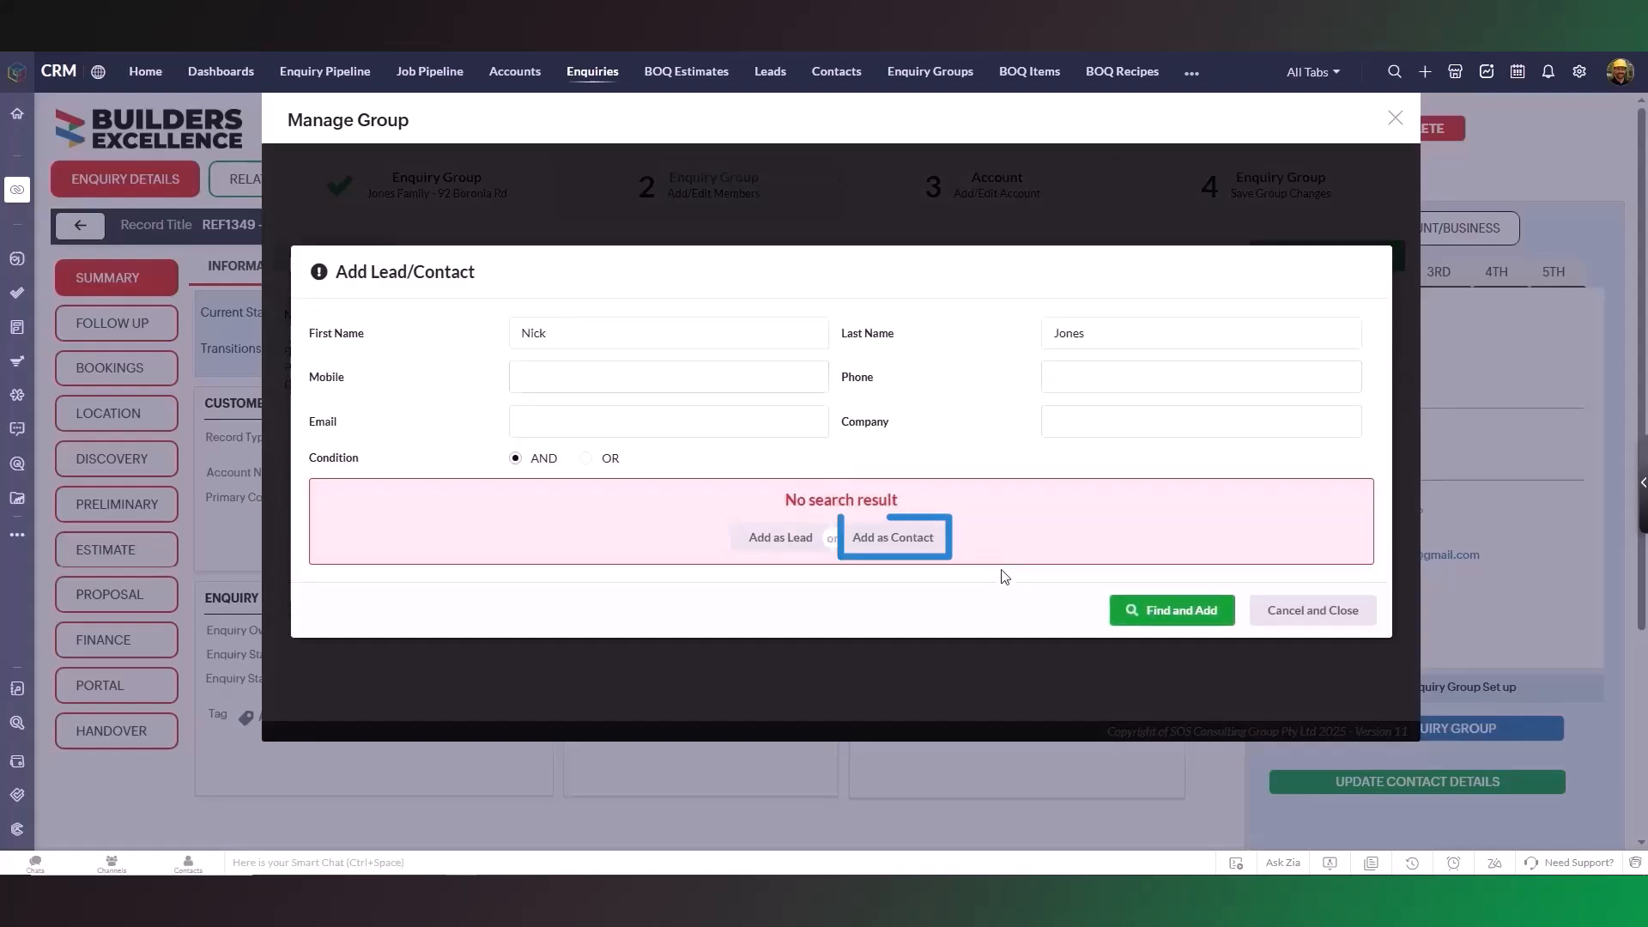
# - Enter the member's mobile number and e-mail address, then add them as a new contact
pyautogui.click(647, 377)
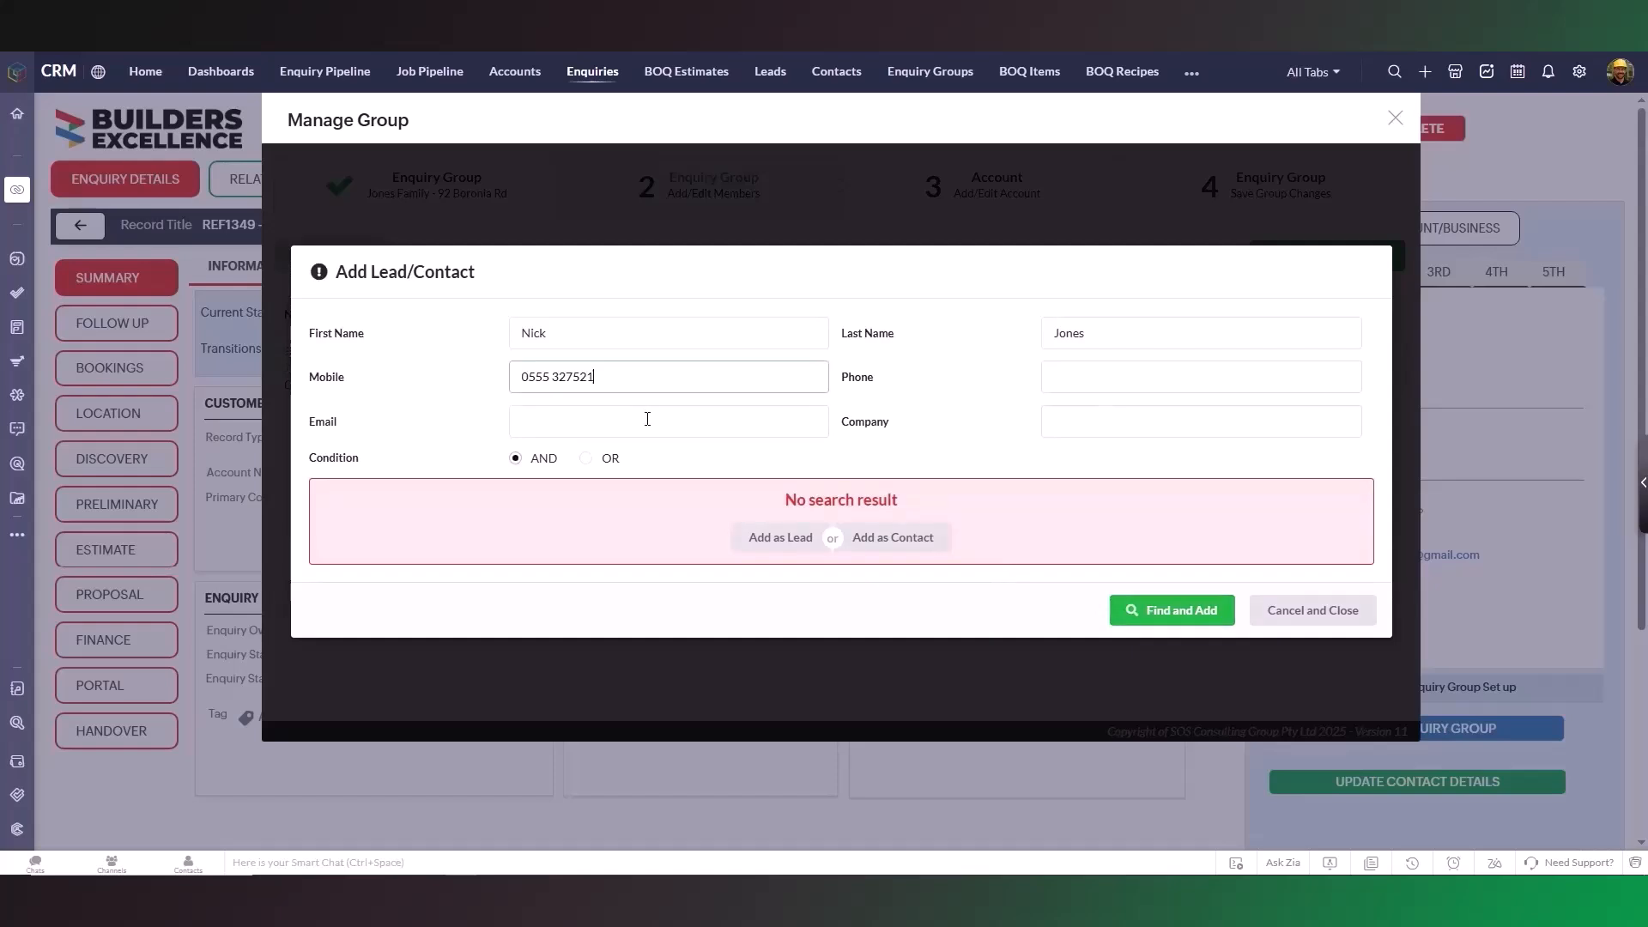
pyautogui.click(648, 419)
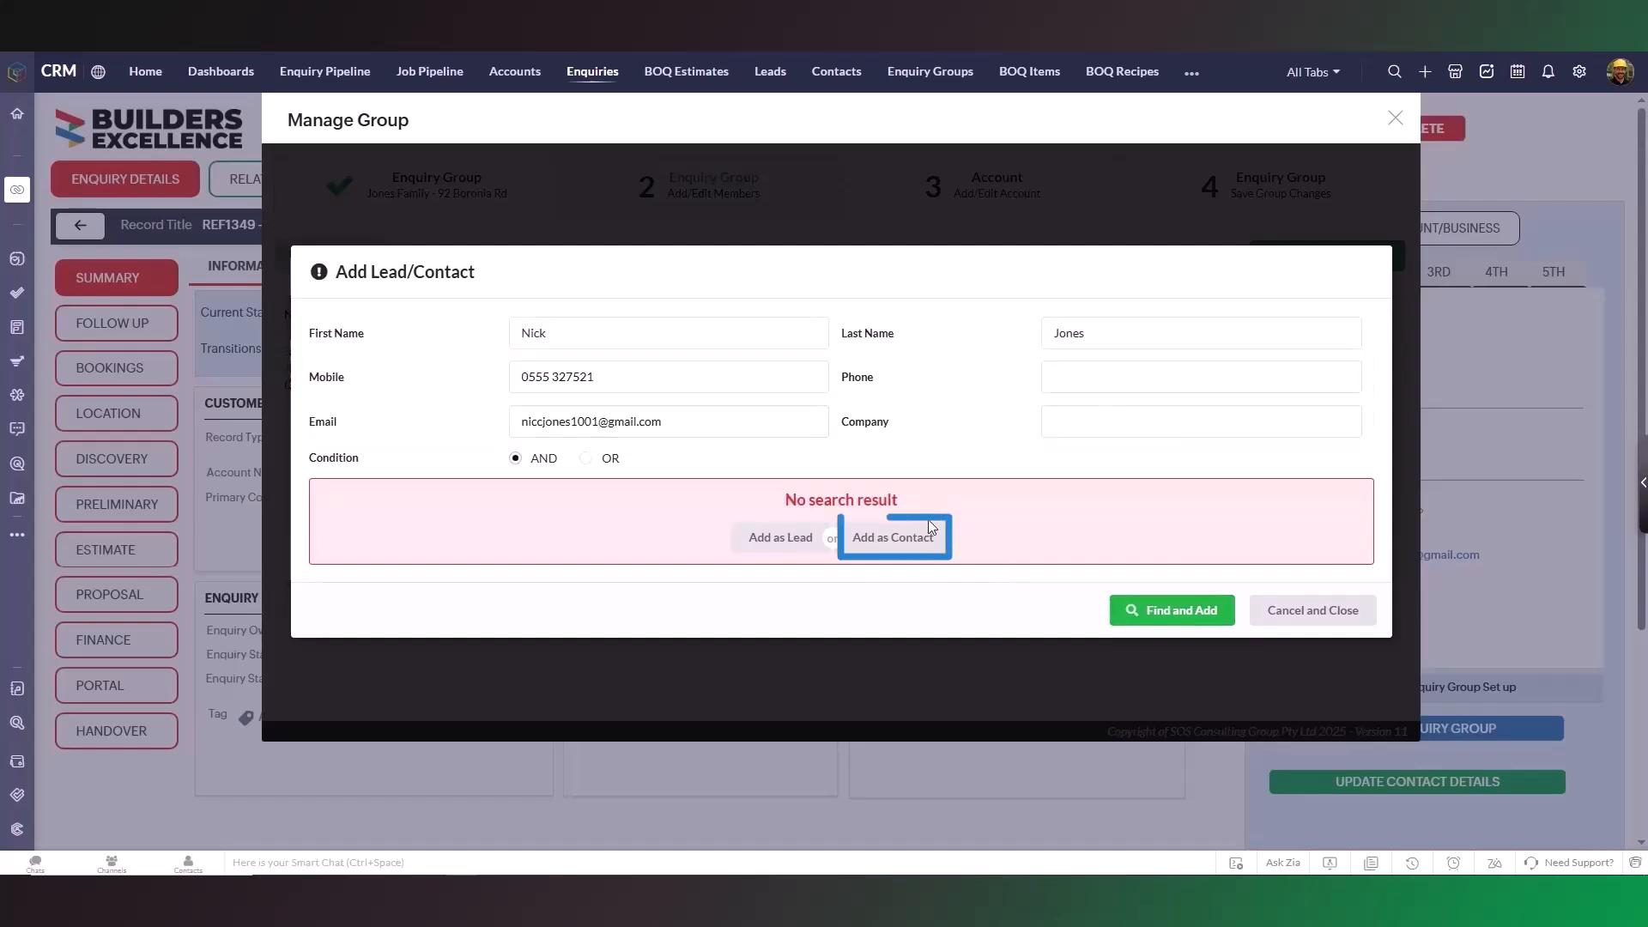
pyautogui.click(931, 546)
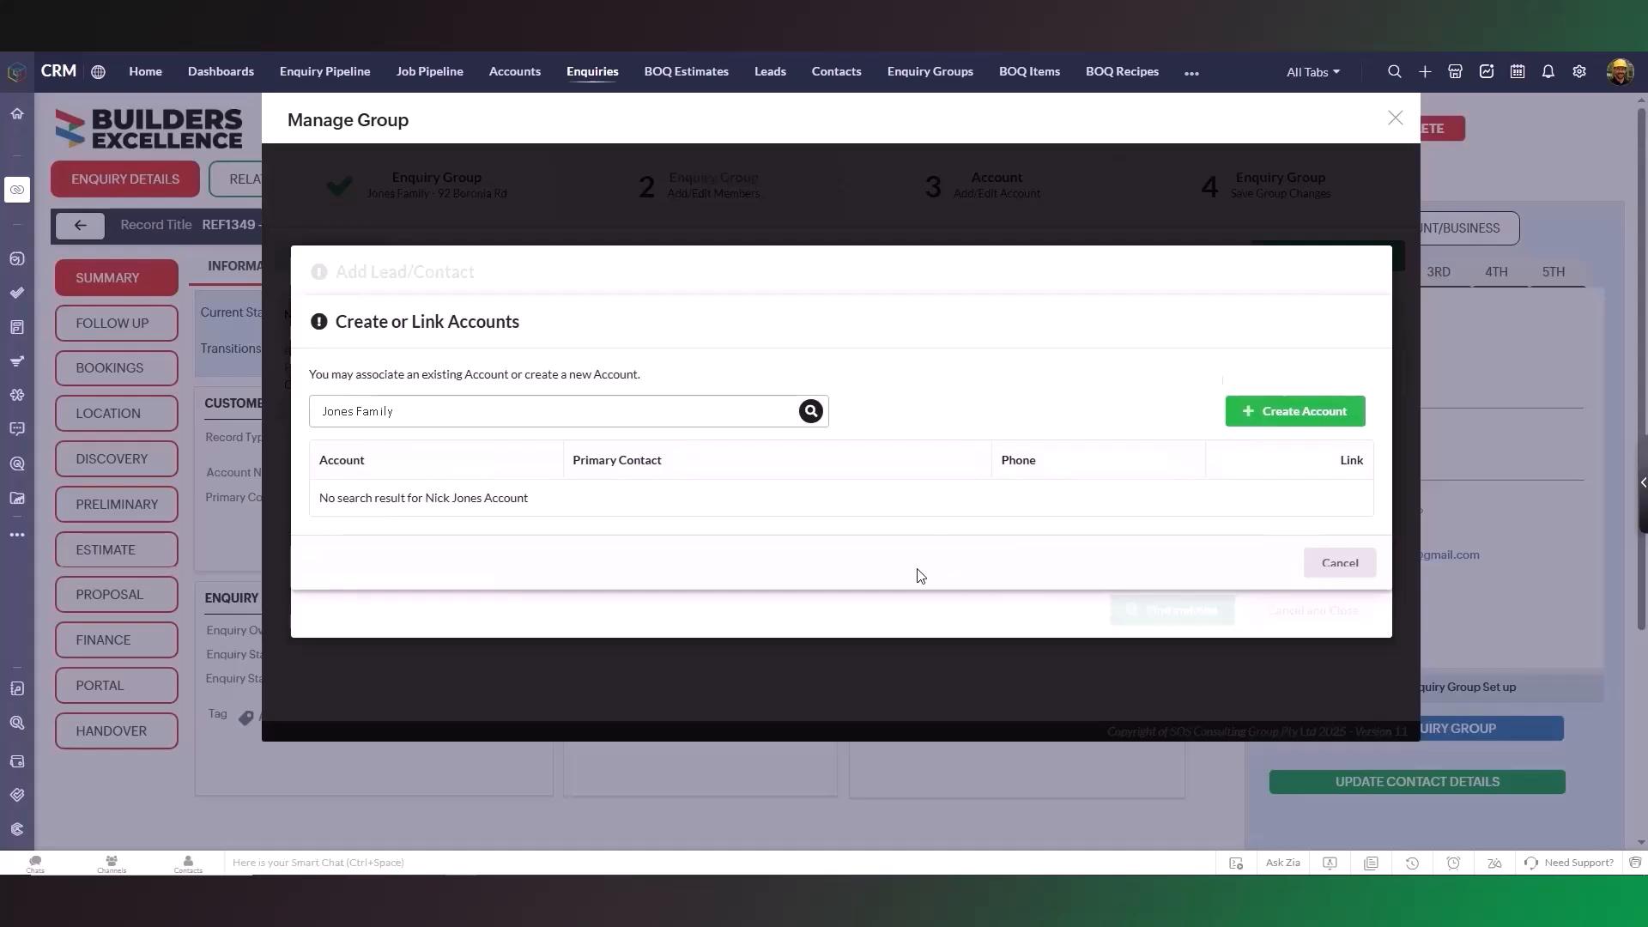
# - Create the family account with its phone number, source Professional Referral and industry Private Client
pyautogui.click(1242, 412)
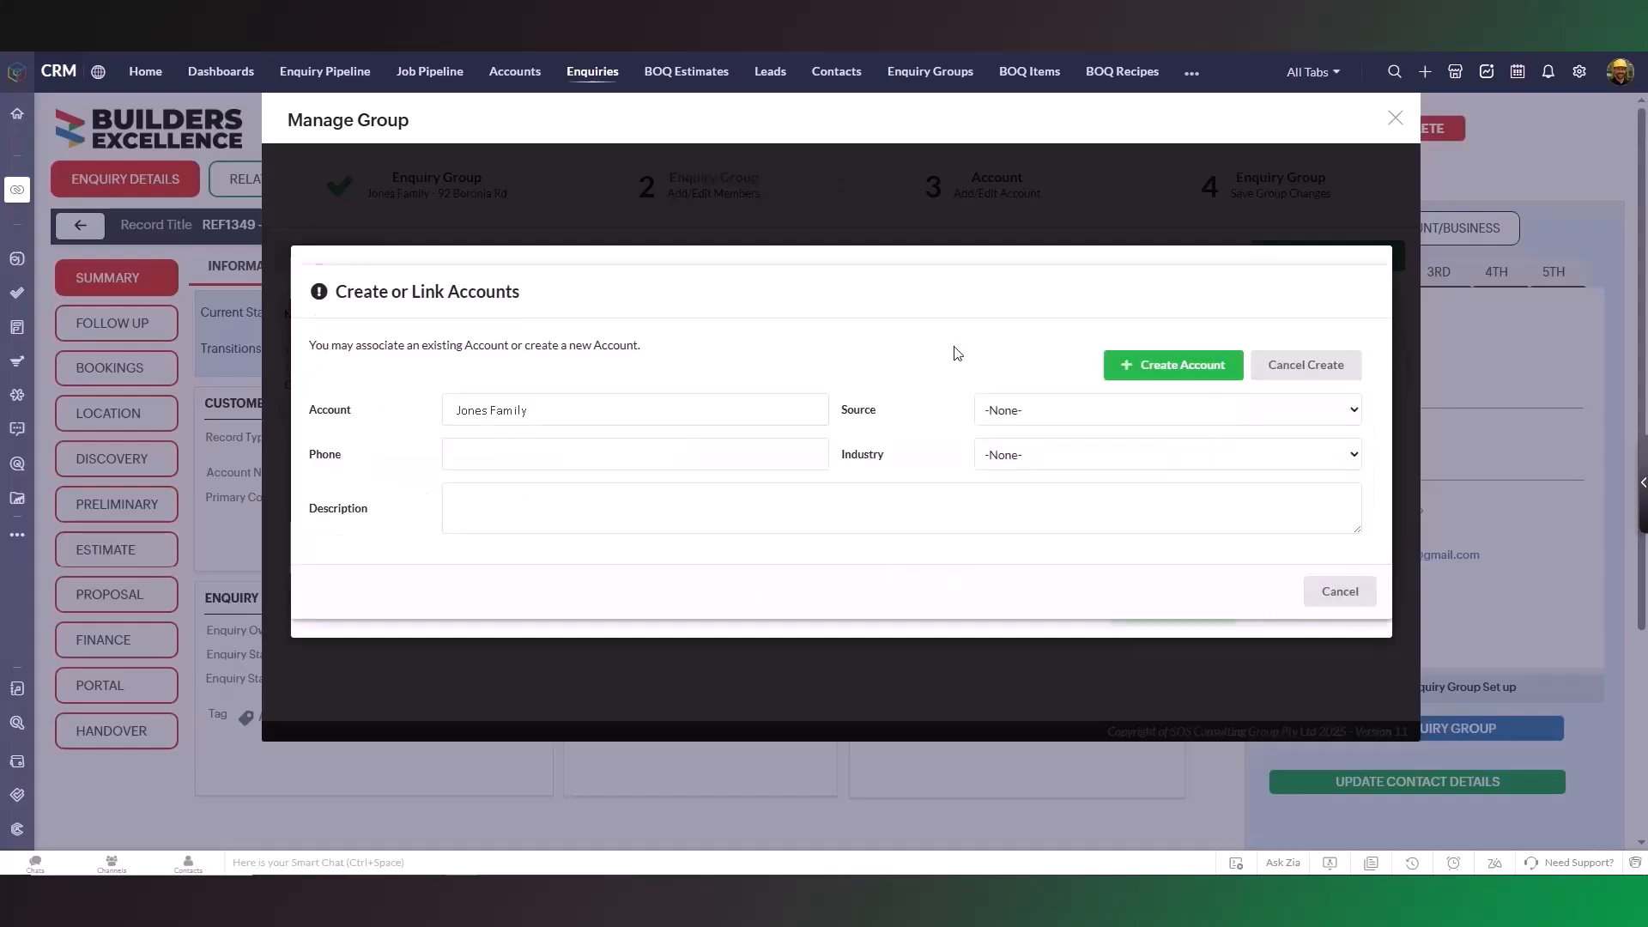
pyautogui.click(755, 454)
pyautogui.click(1067, 415)
pyautogui.click(1243, 637)
pyautogui.click(1251, 455)
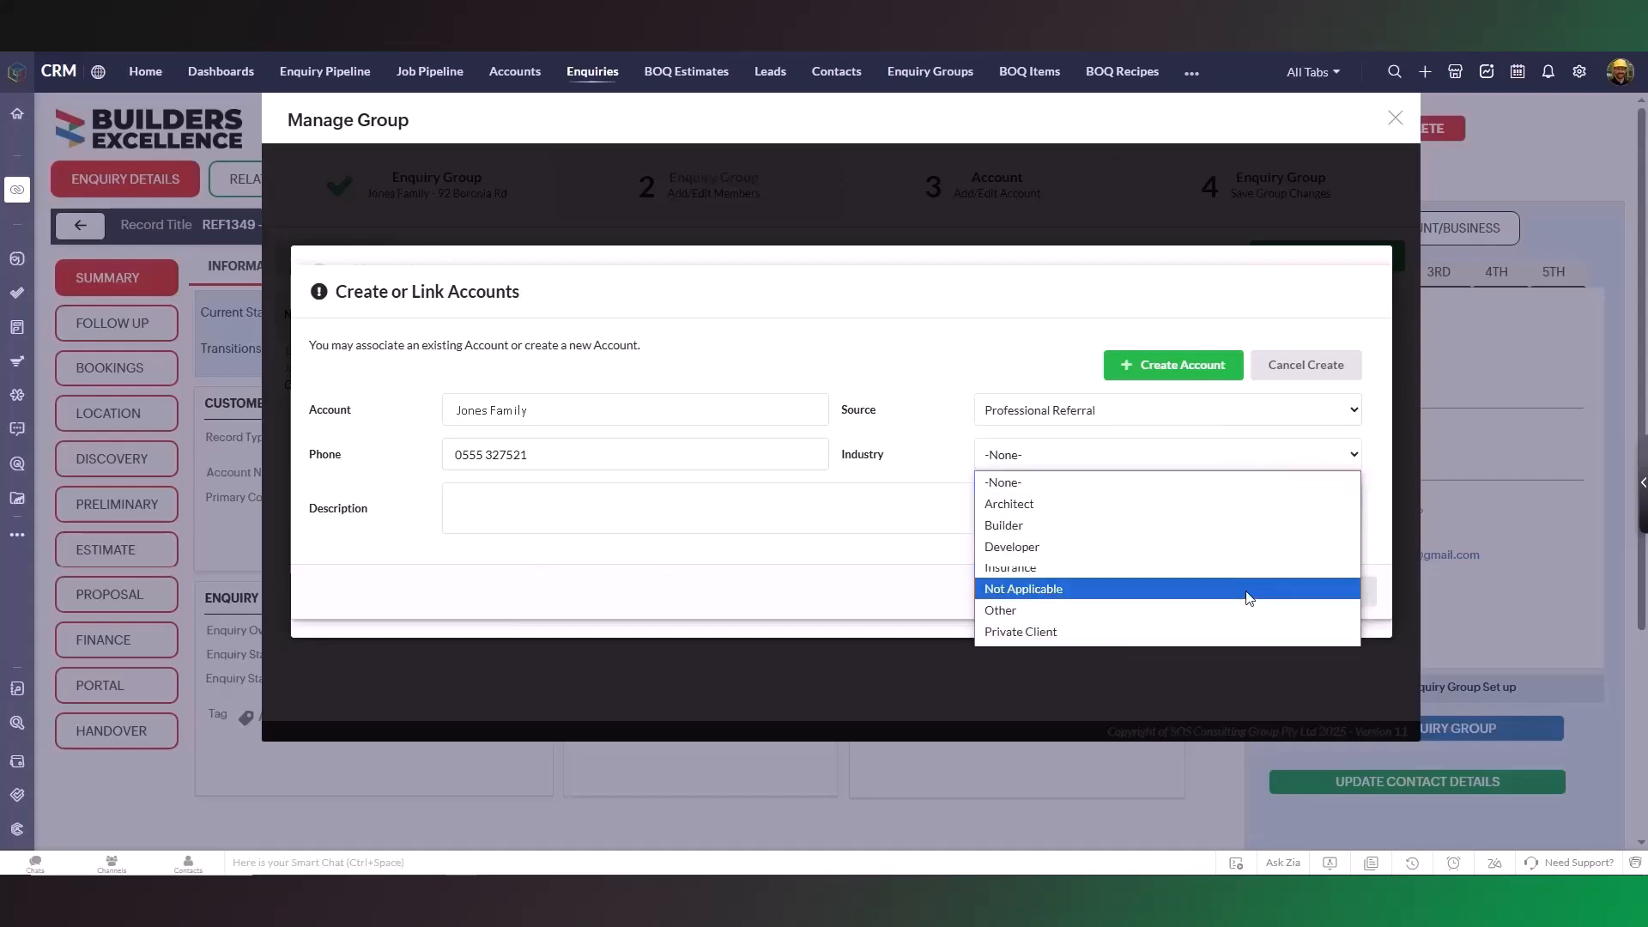
pyautogui.click(1243, 631)
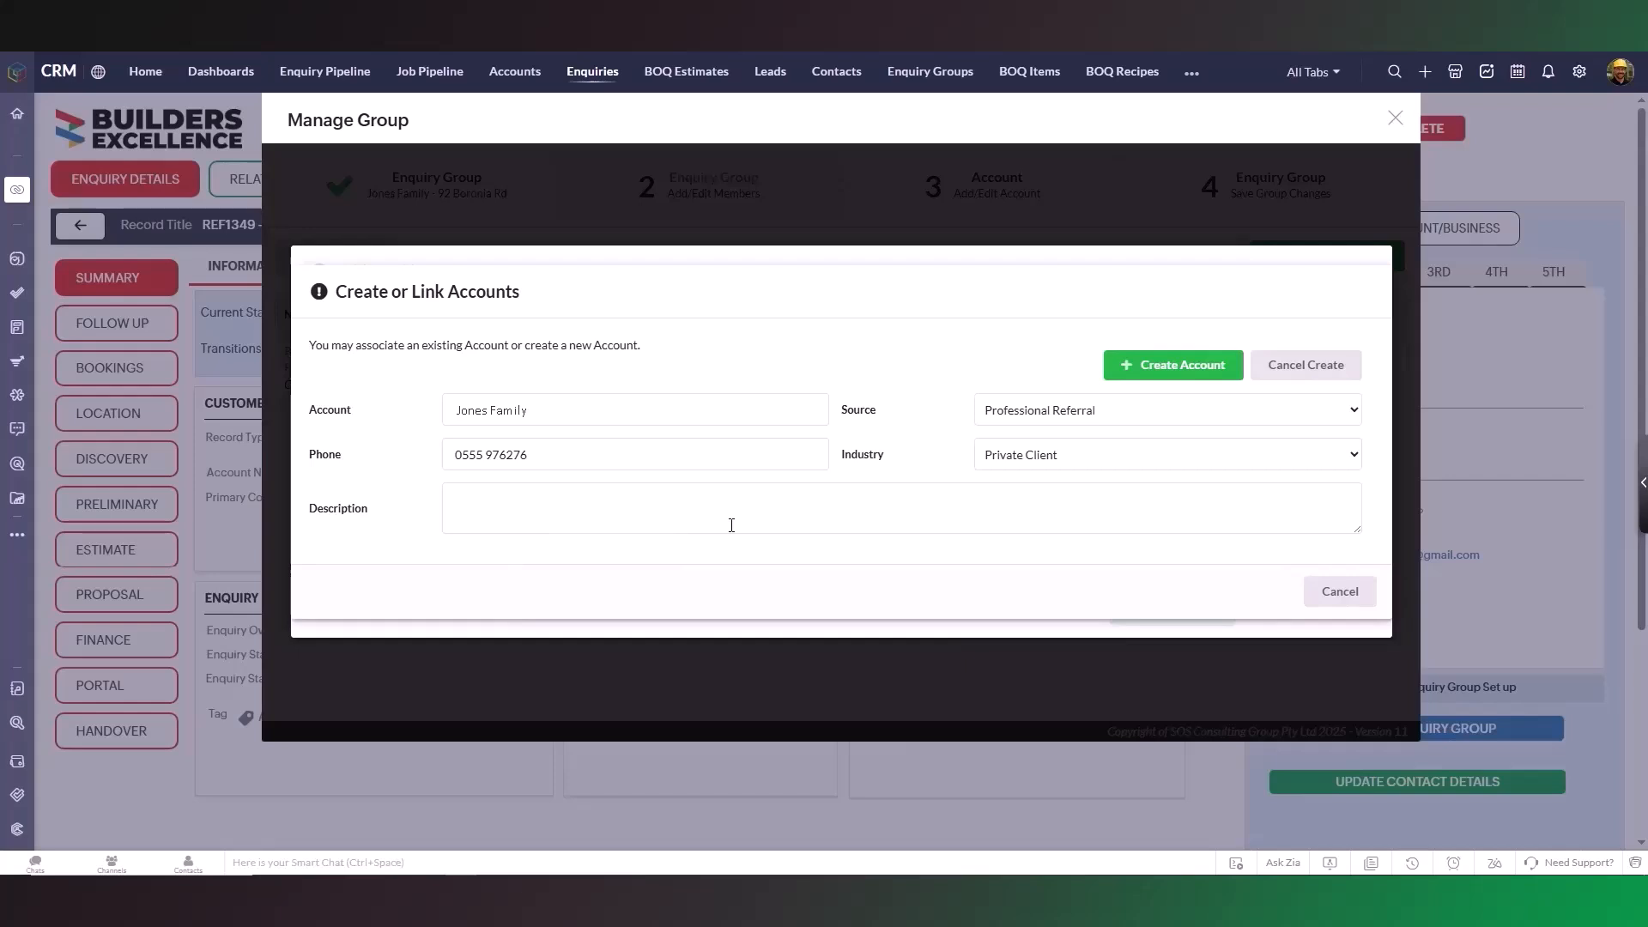
pyautogui.click(1182, 367)
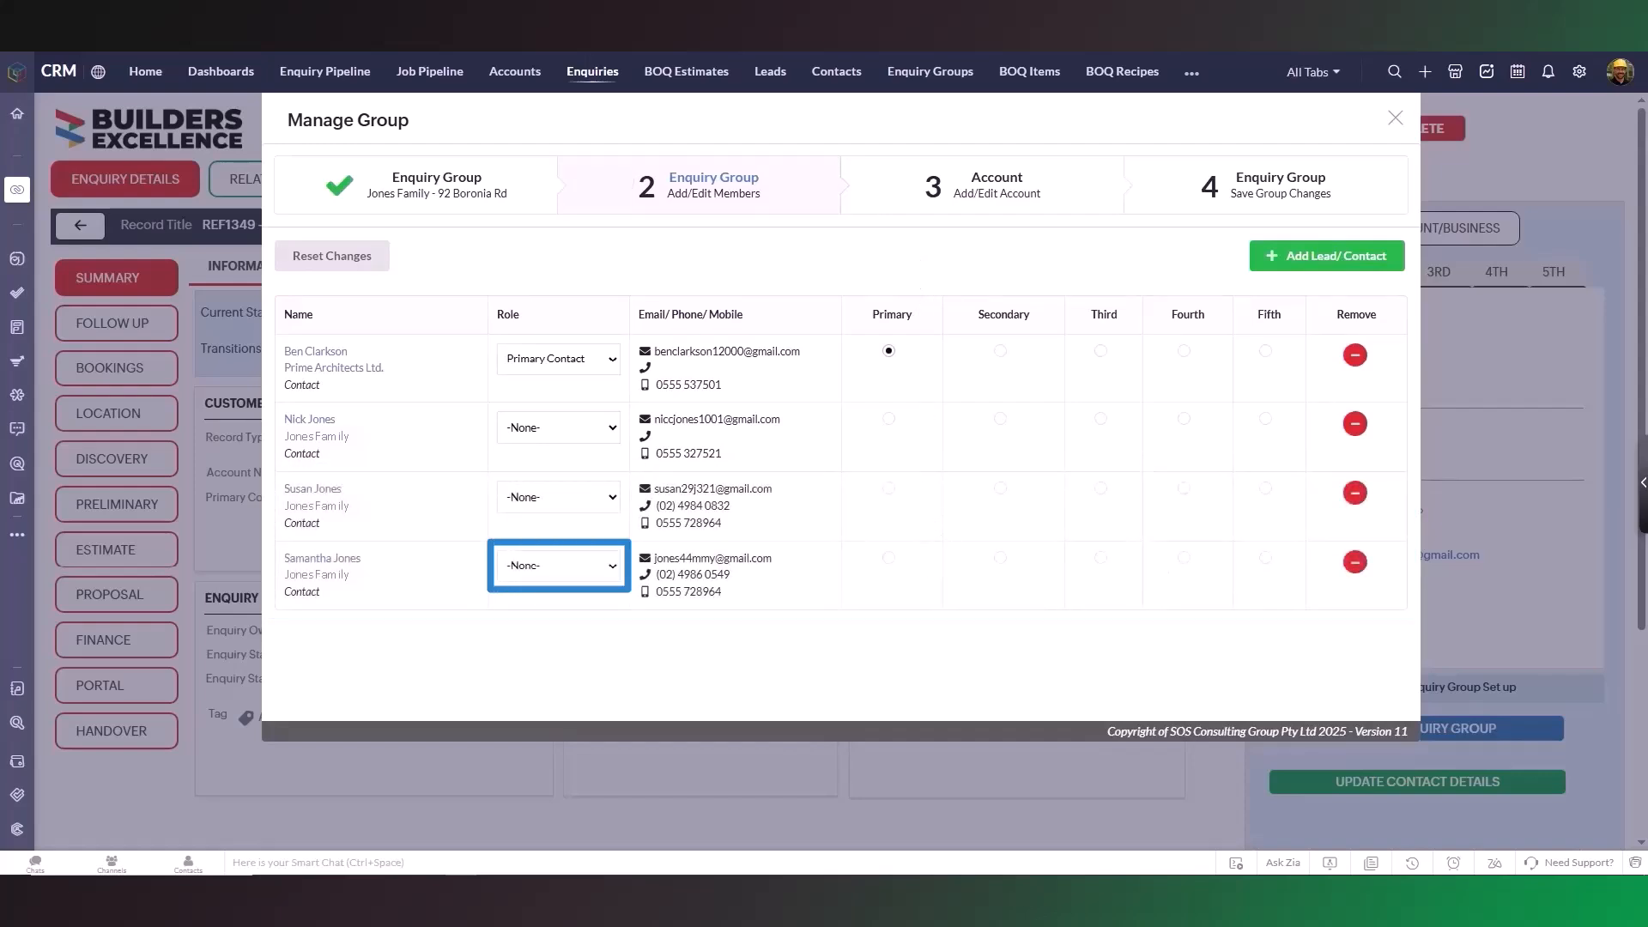
# - Assign roles Primary Contact, Property Owner, Property Owner and External Consultant, making the Primary Contact primary
pyautogui.click(606, 568)
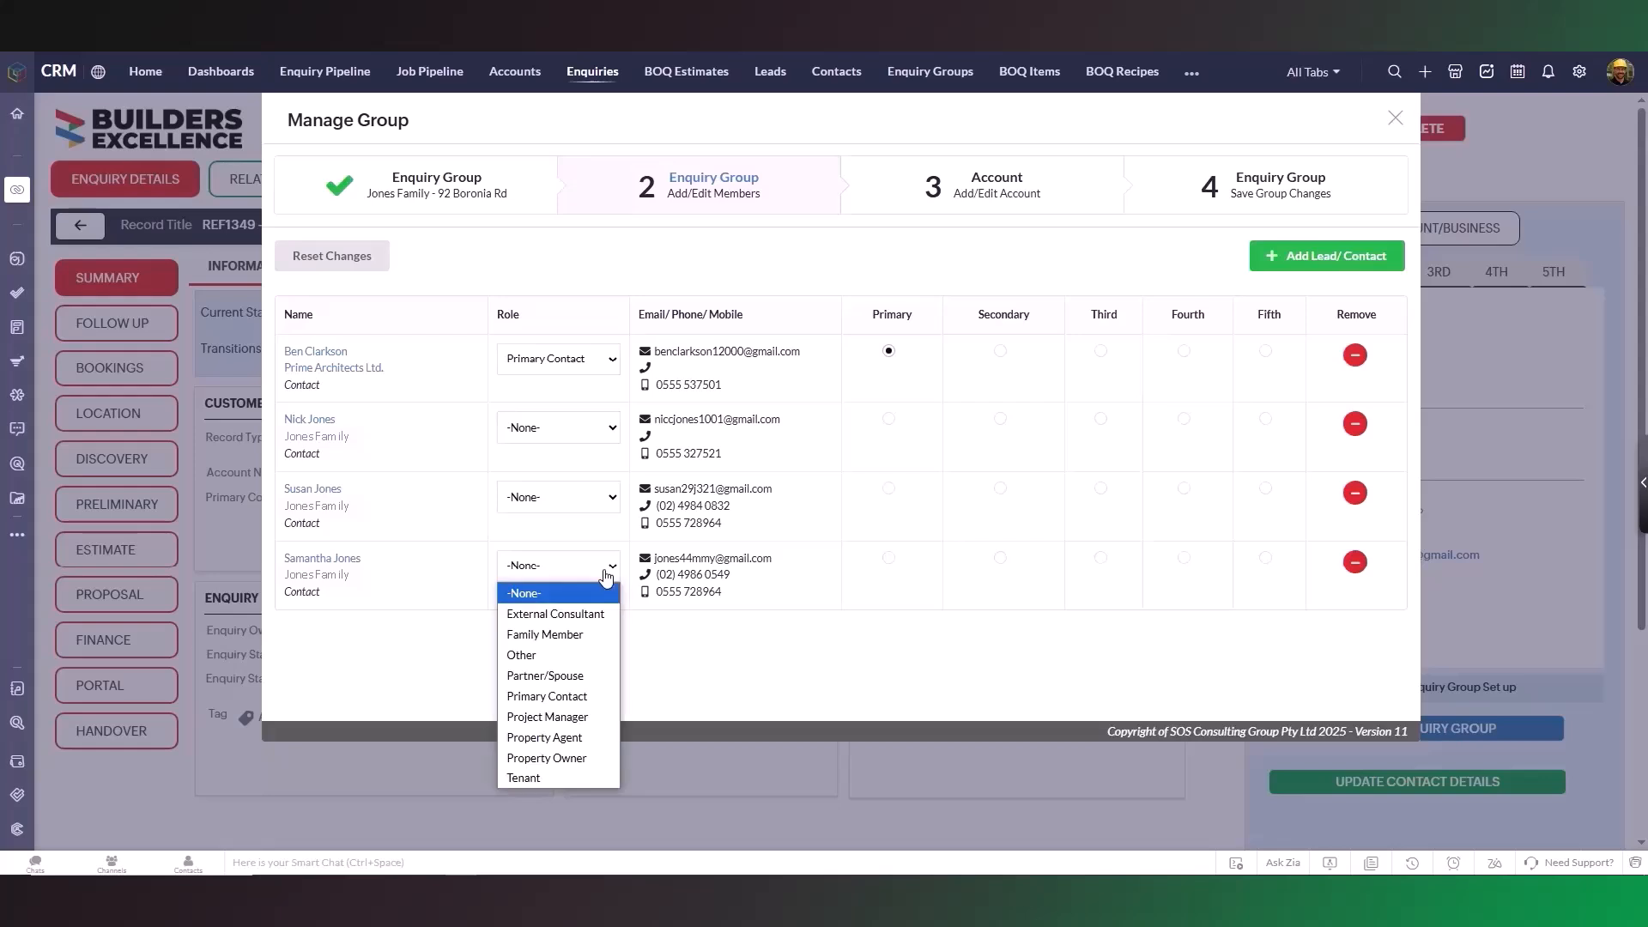
pyautogui.click(595, 696)
pyautogui.click(609, 498)
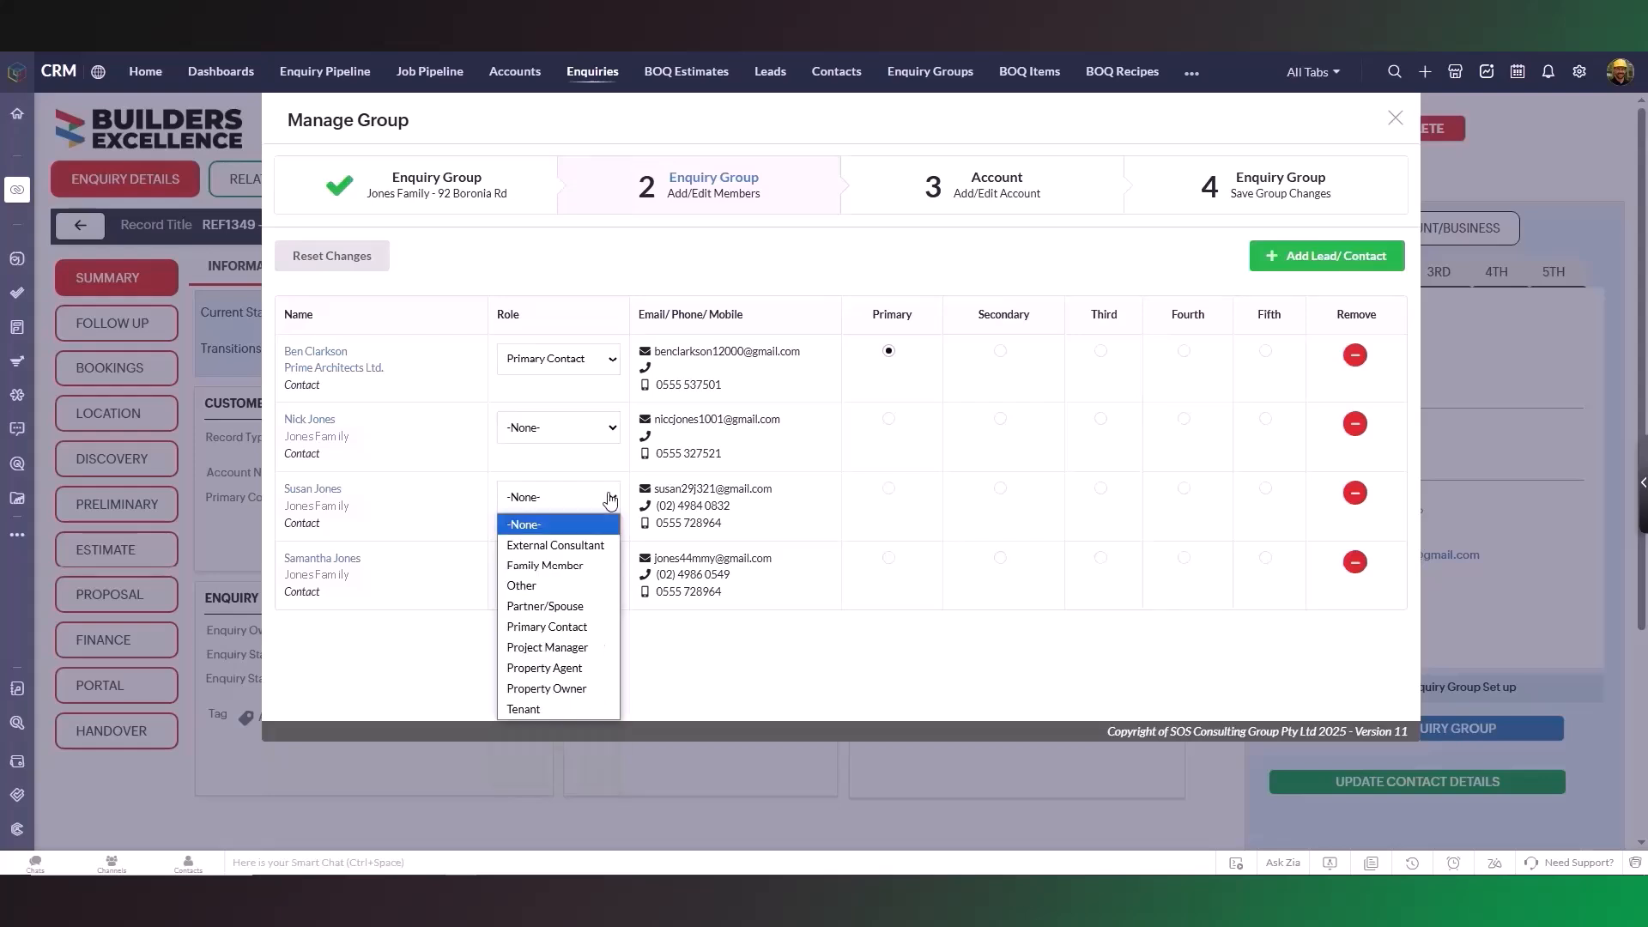
pyautogui.click(601, 688)
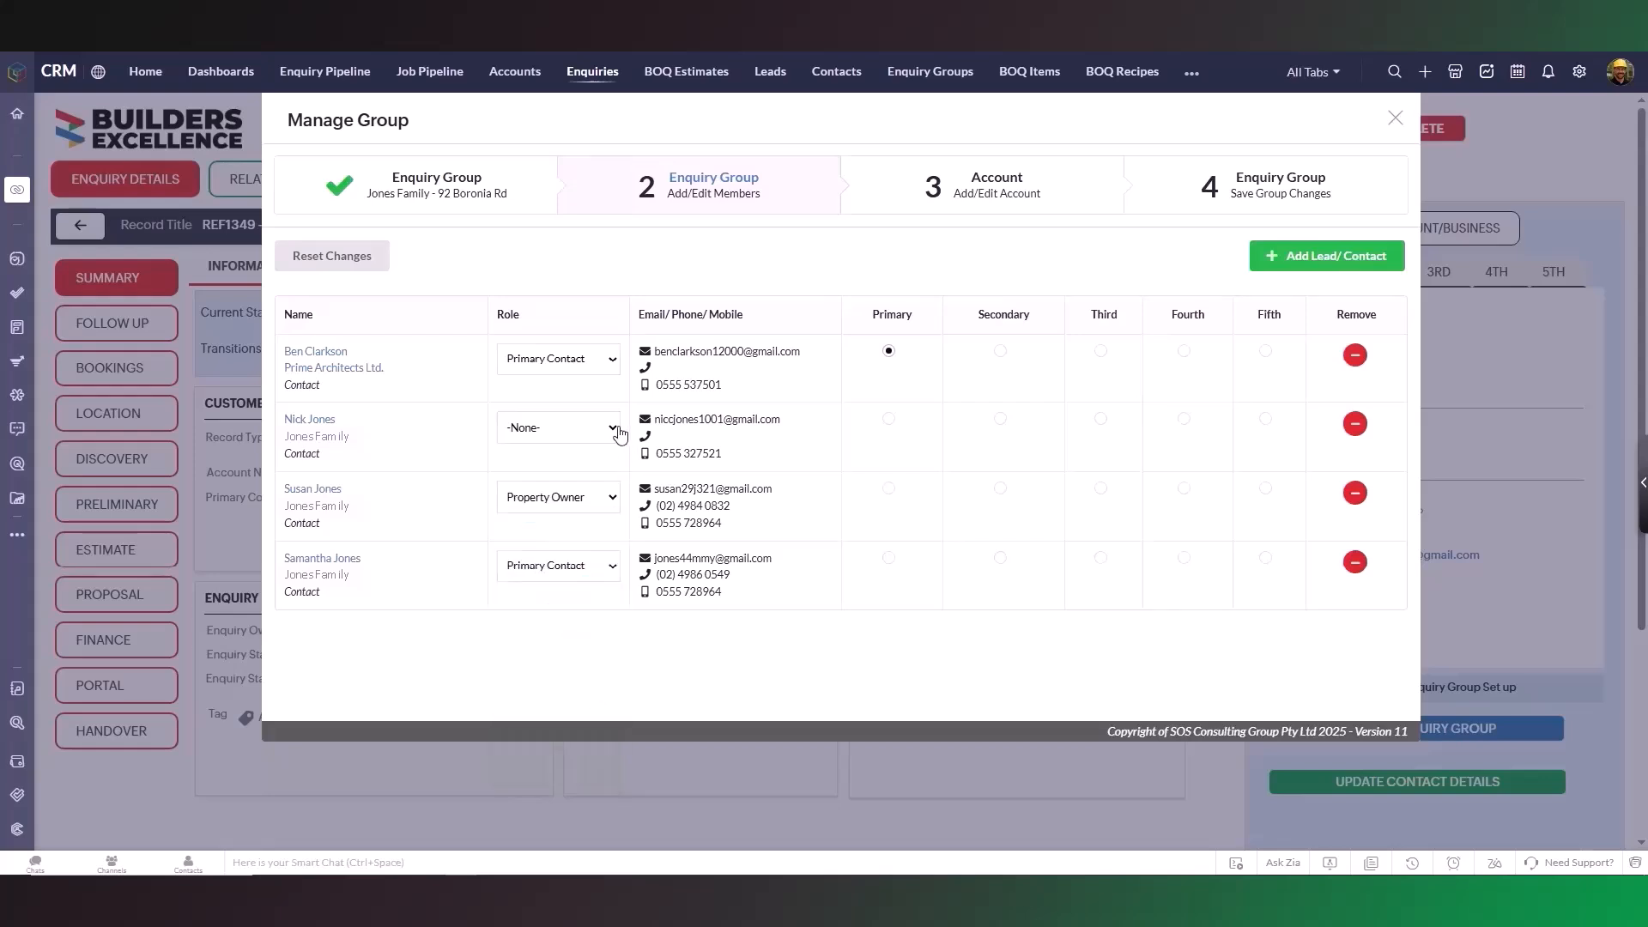
pyautogui.click(614, 428)
pyautogui.click(608, 619)
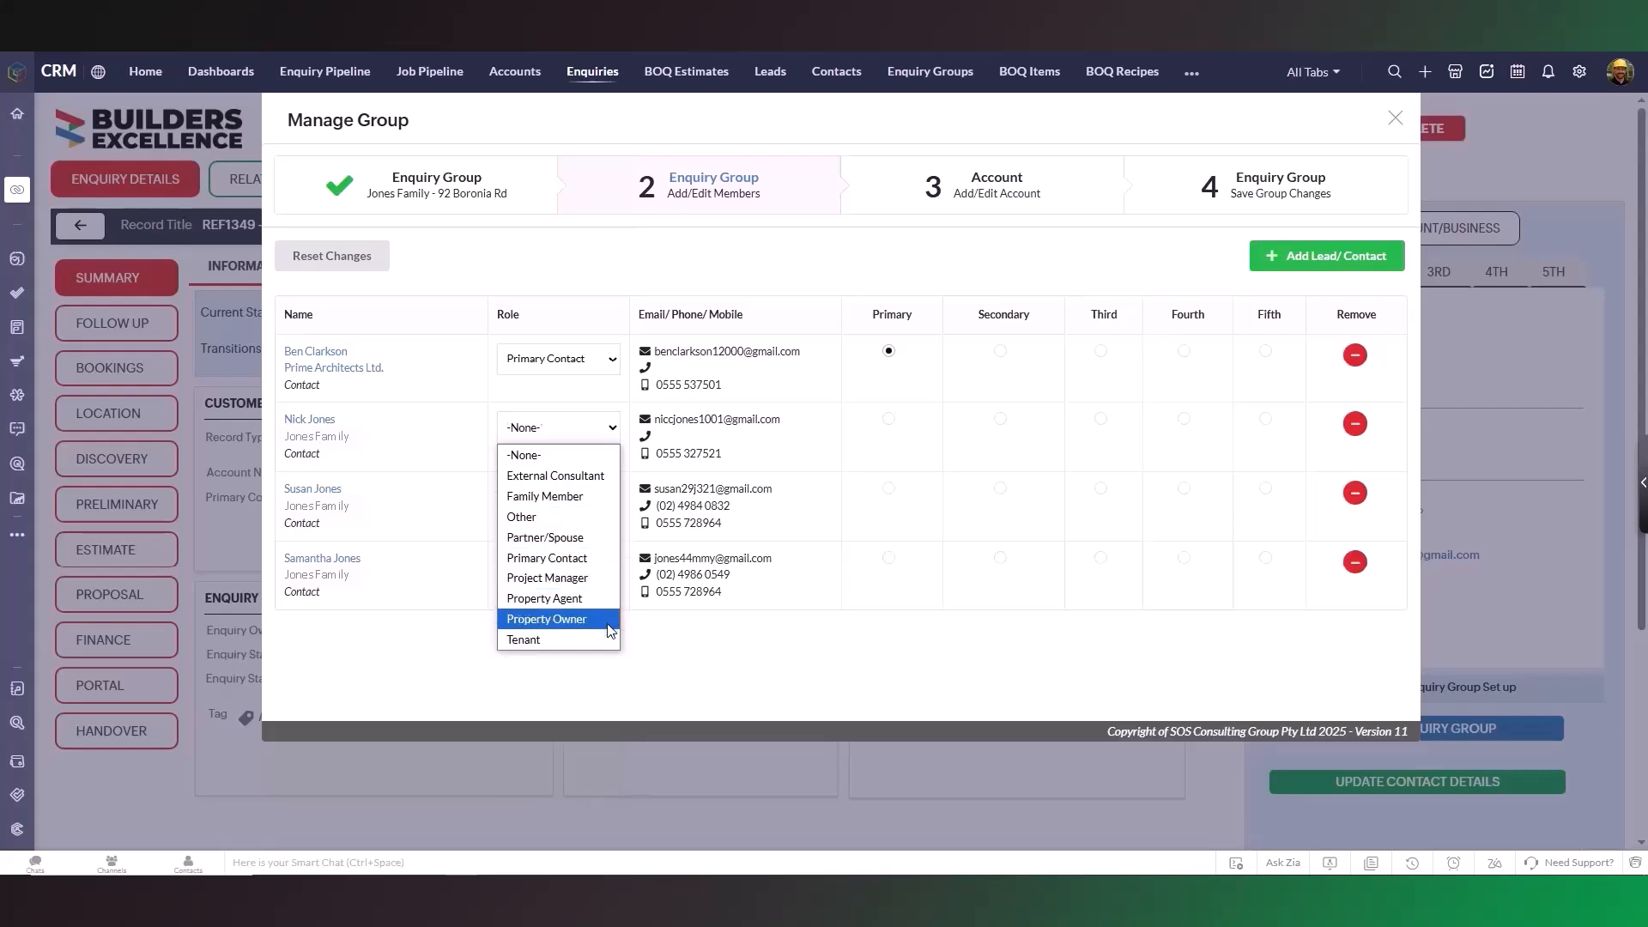
pyautogui.click(616, 363)
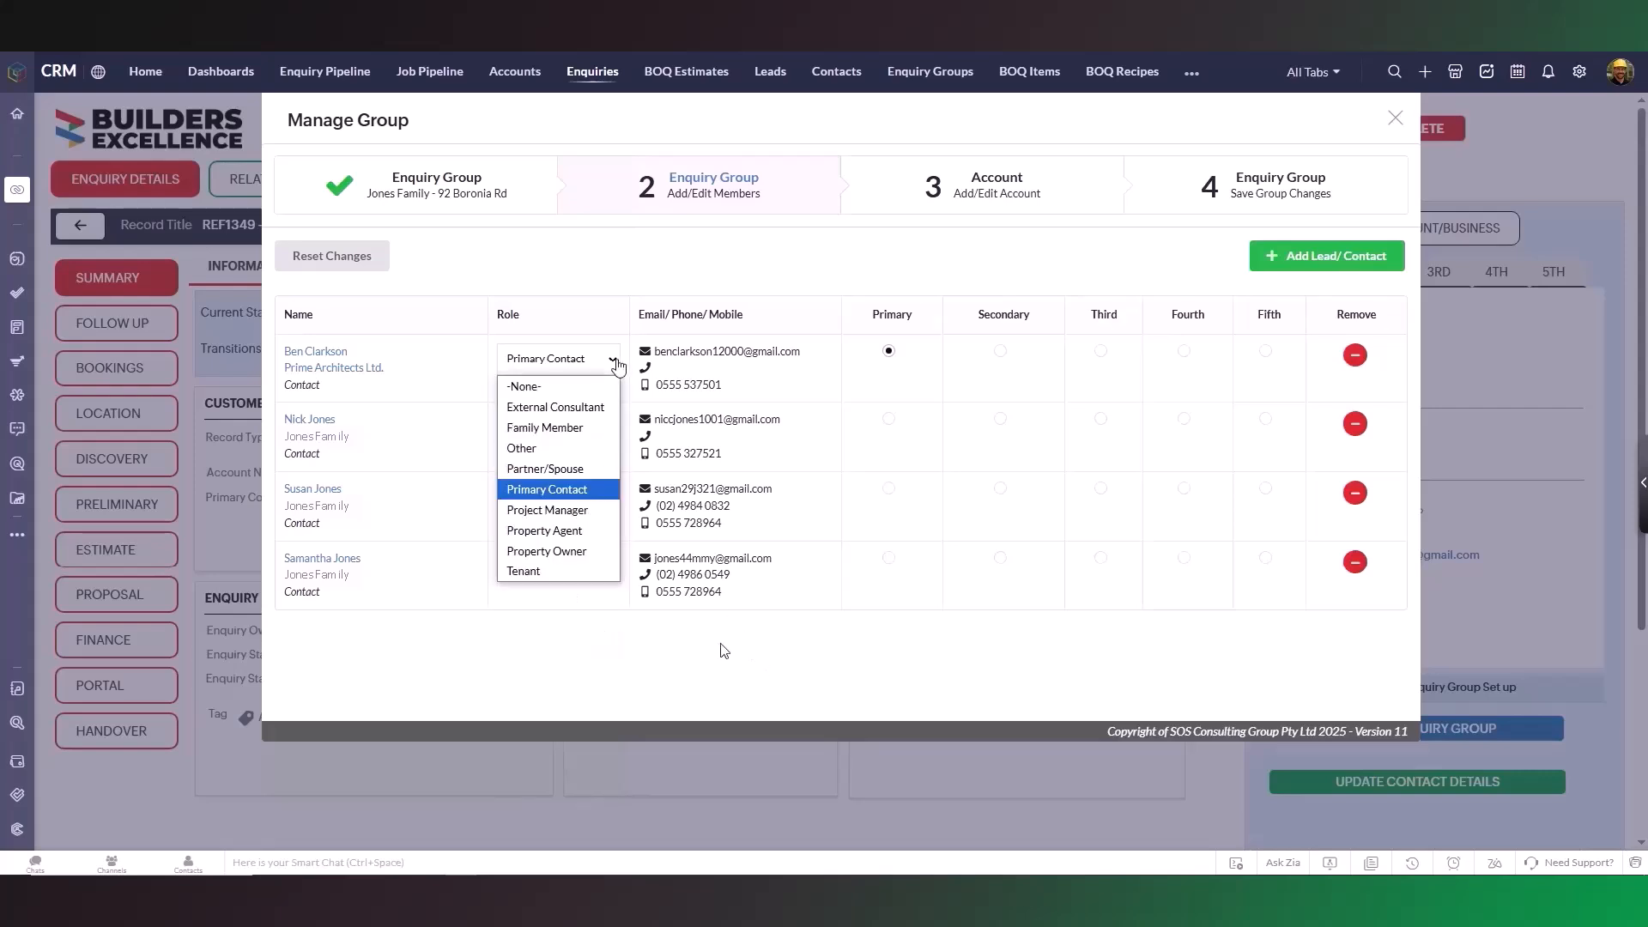
pyautogui.click(607, 408)
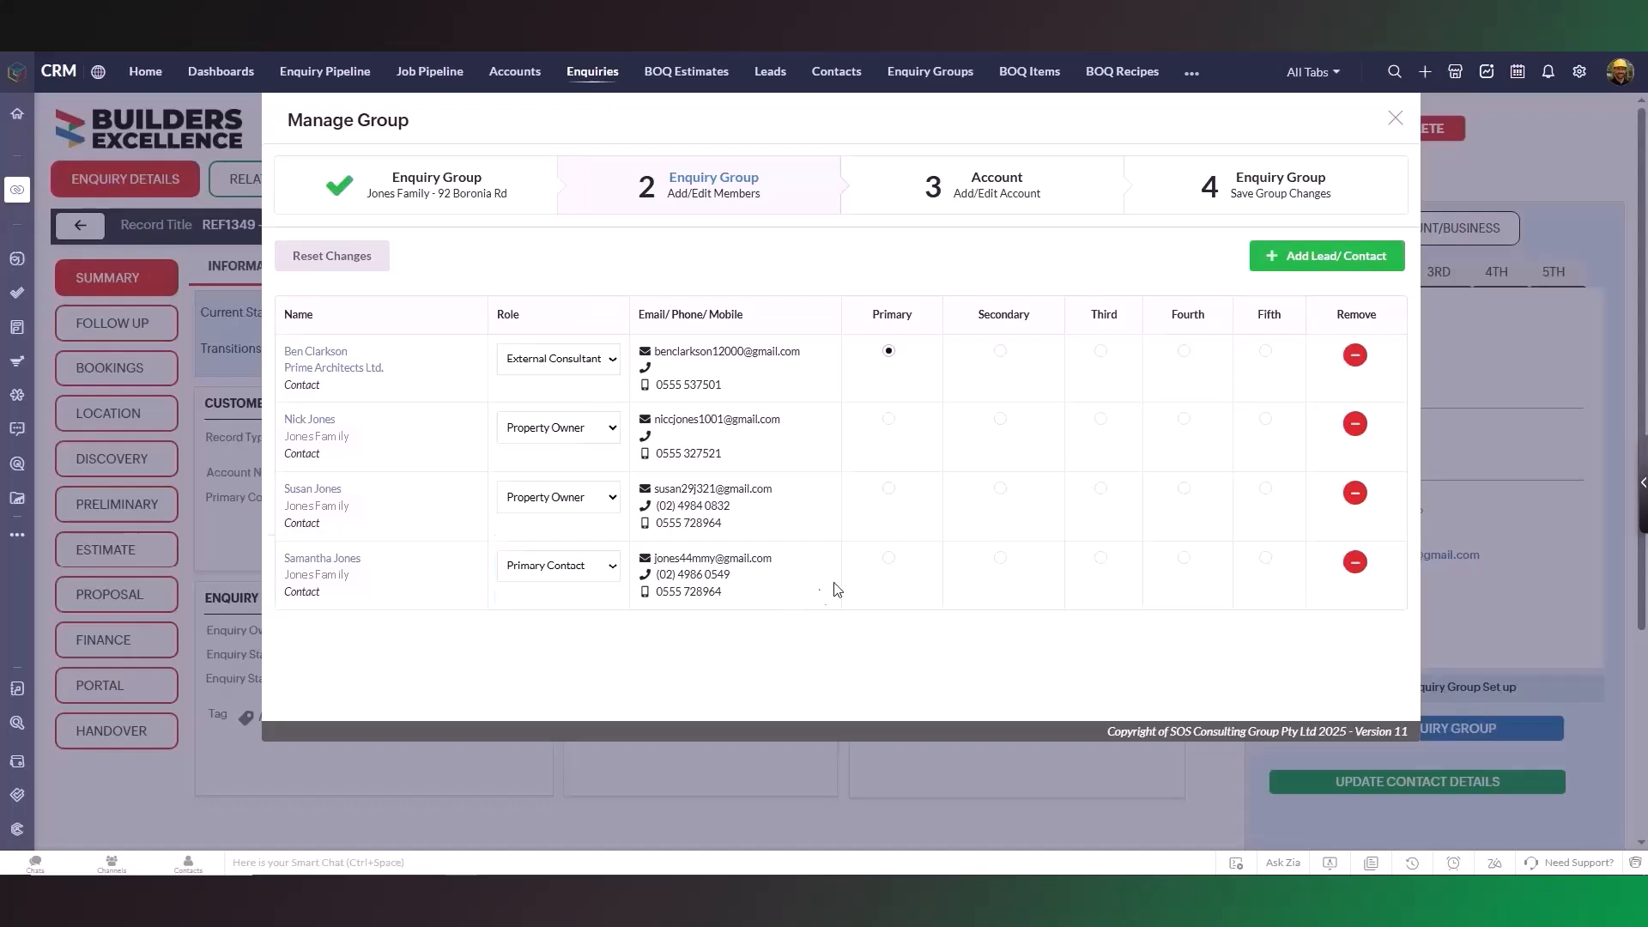
pyautogui.click(888, 559)
# - Rank the two Property Owners Secondary and Third and the Prime Architects contact Fourth
pyautogui.click(1000, 419)
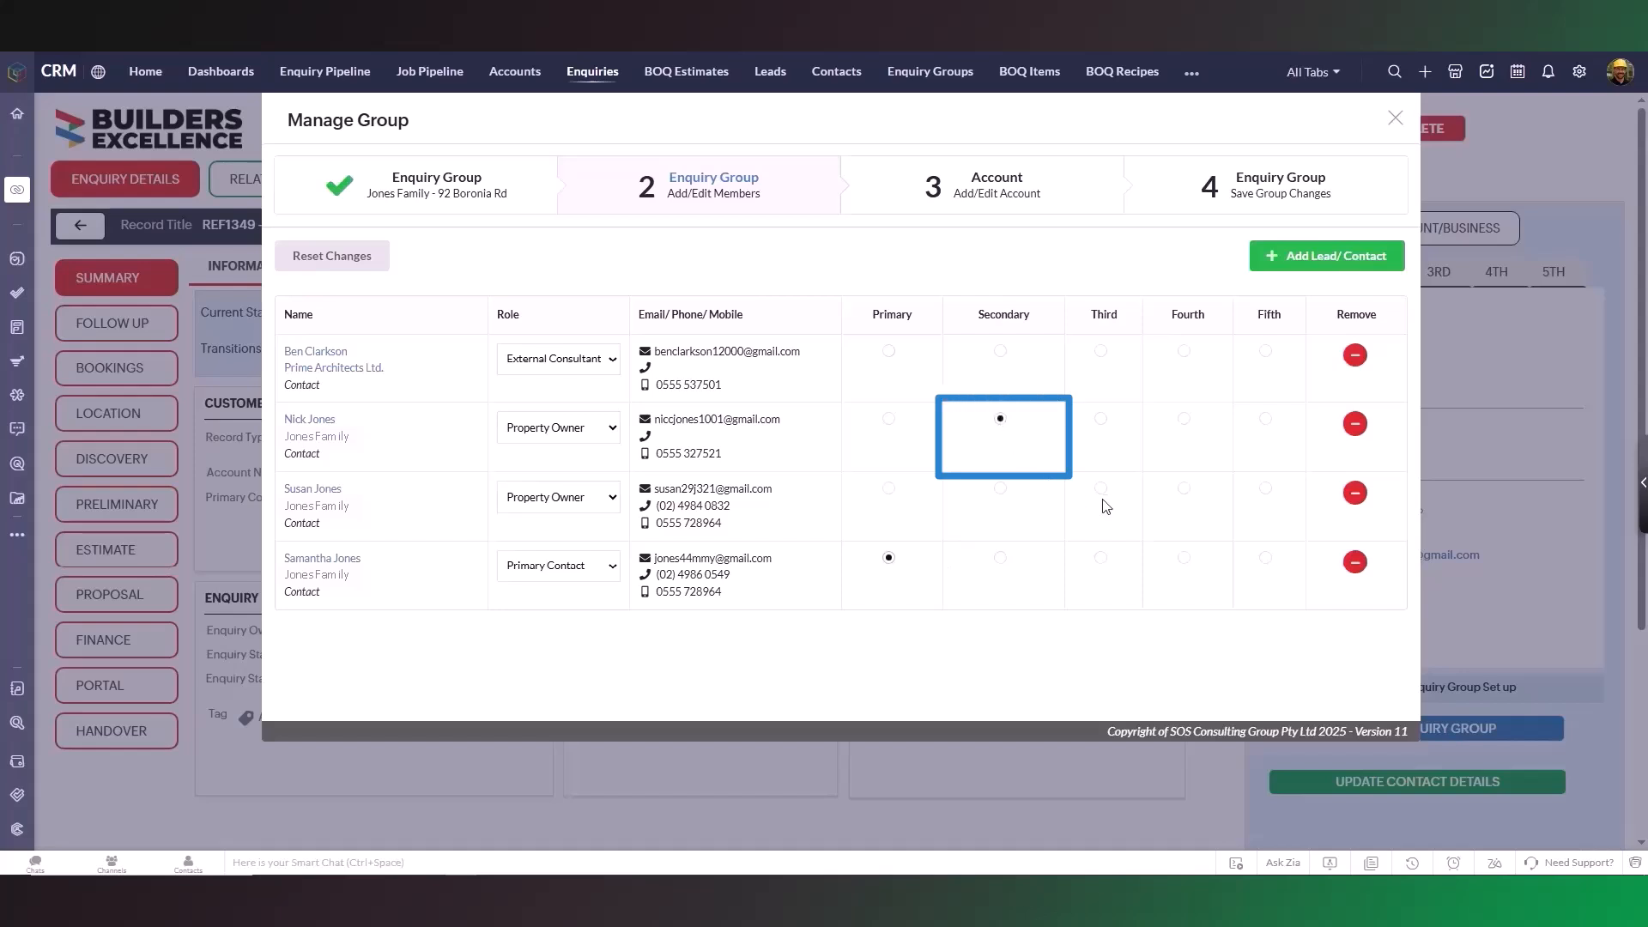
pyautogui.click(1102, 490)
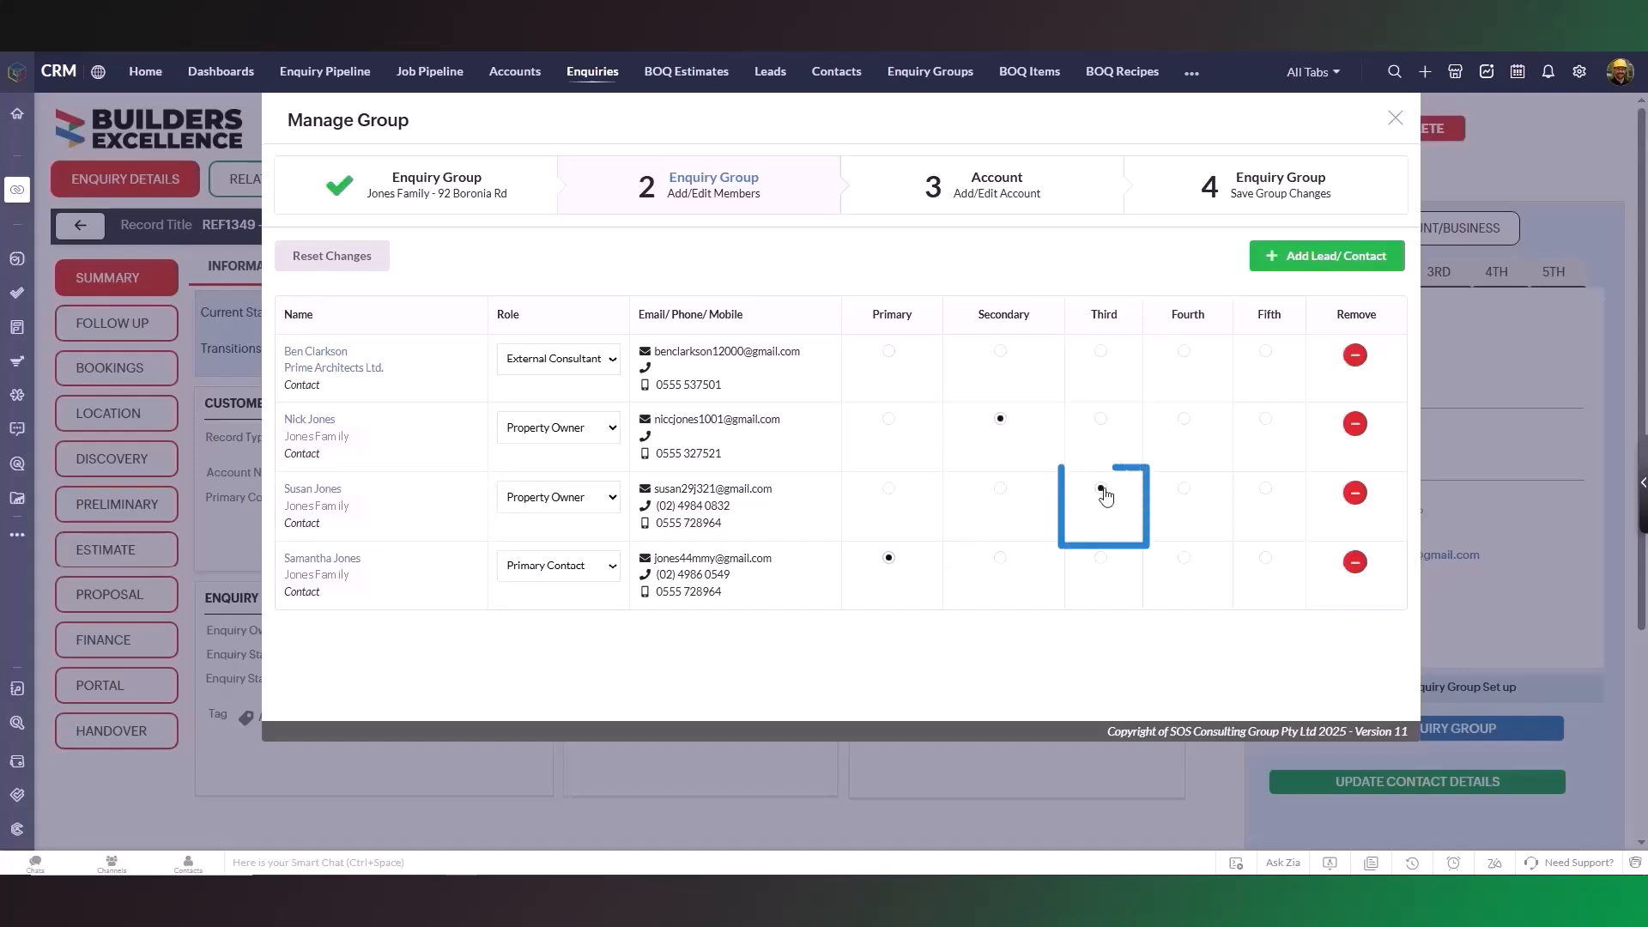
pyautogui.click(1185, 353)
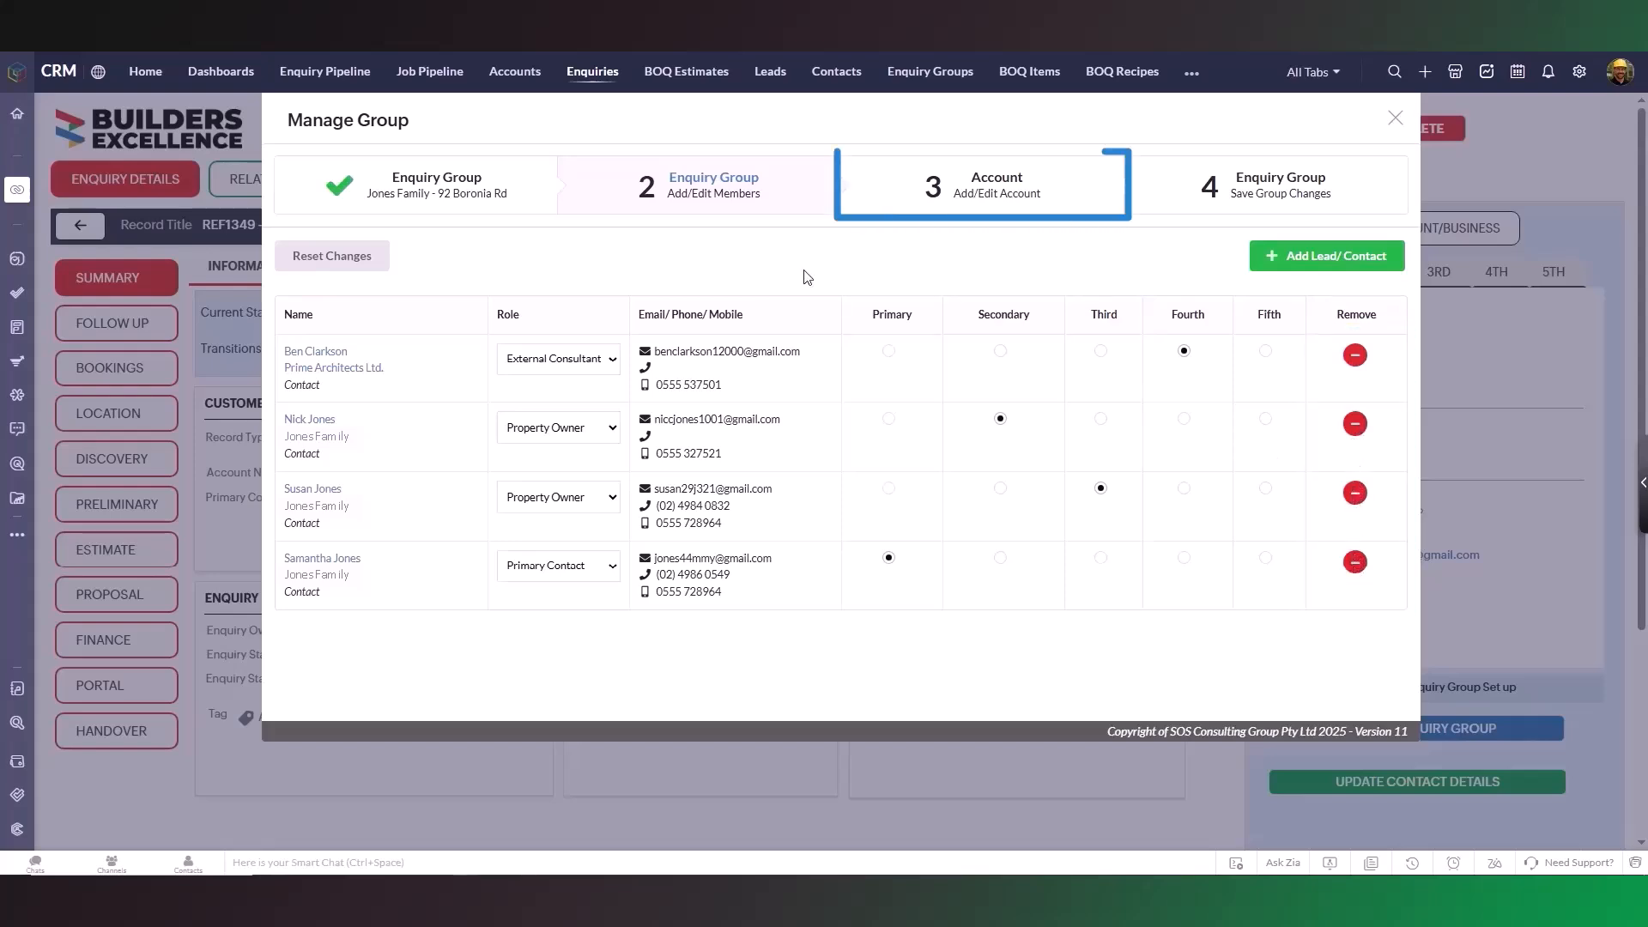
# - Review the group's linked accounts without adding one, then proceed to the Save Group Changes step
pyautogui.click(979, 210)
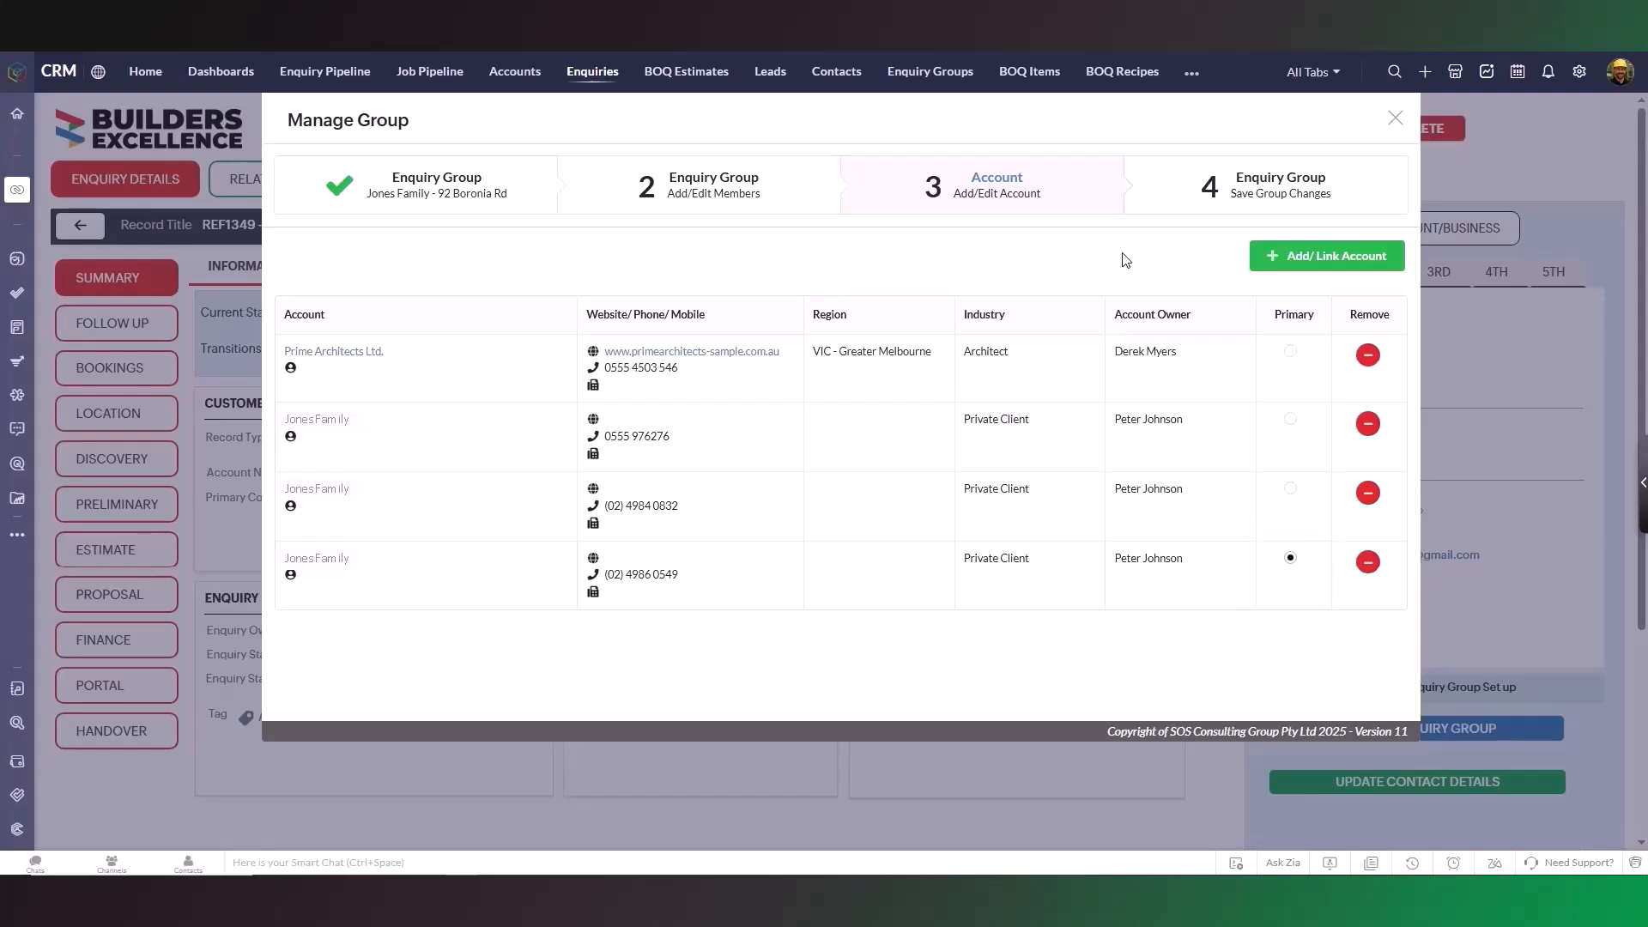
pyautogui.click(1322, 257)
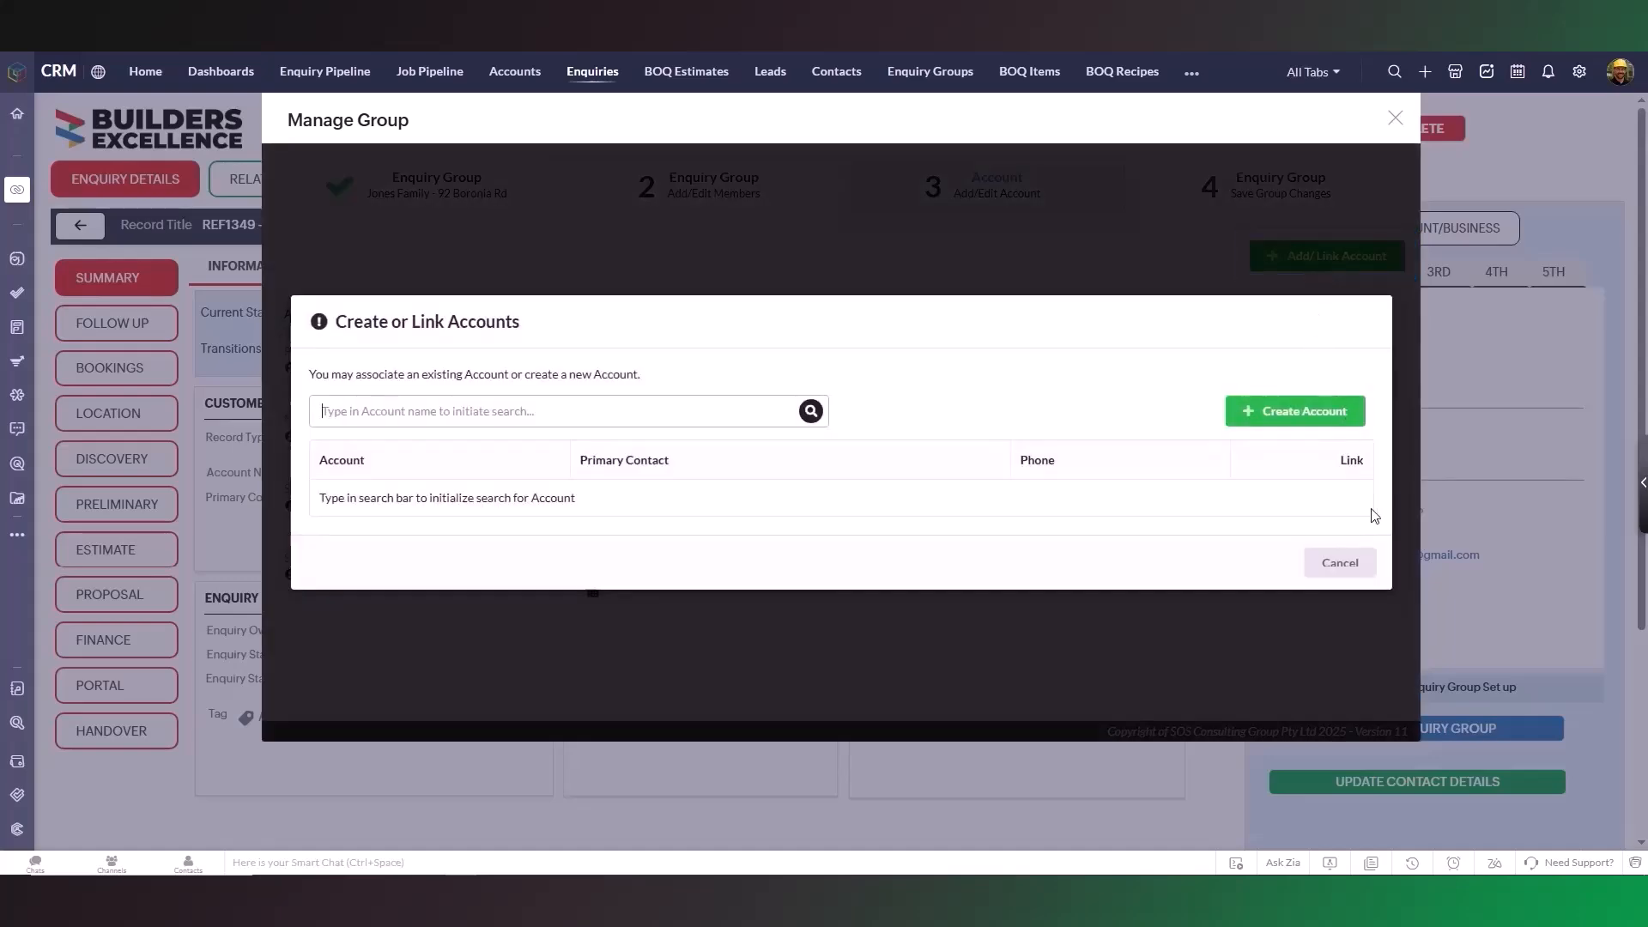
pyautogui.click(1354, 569)
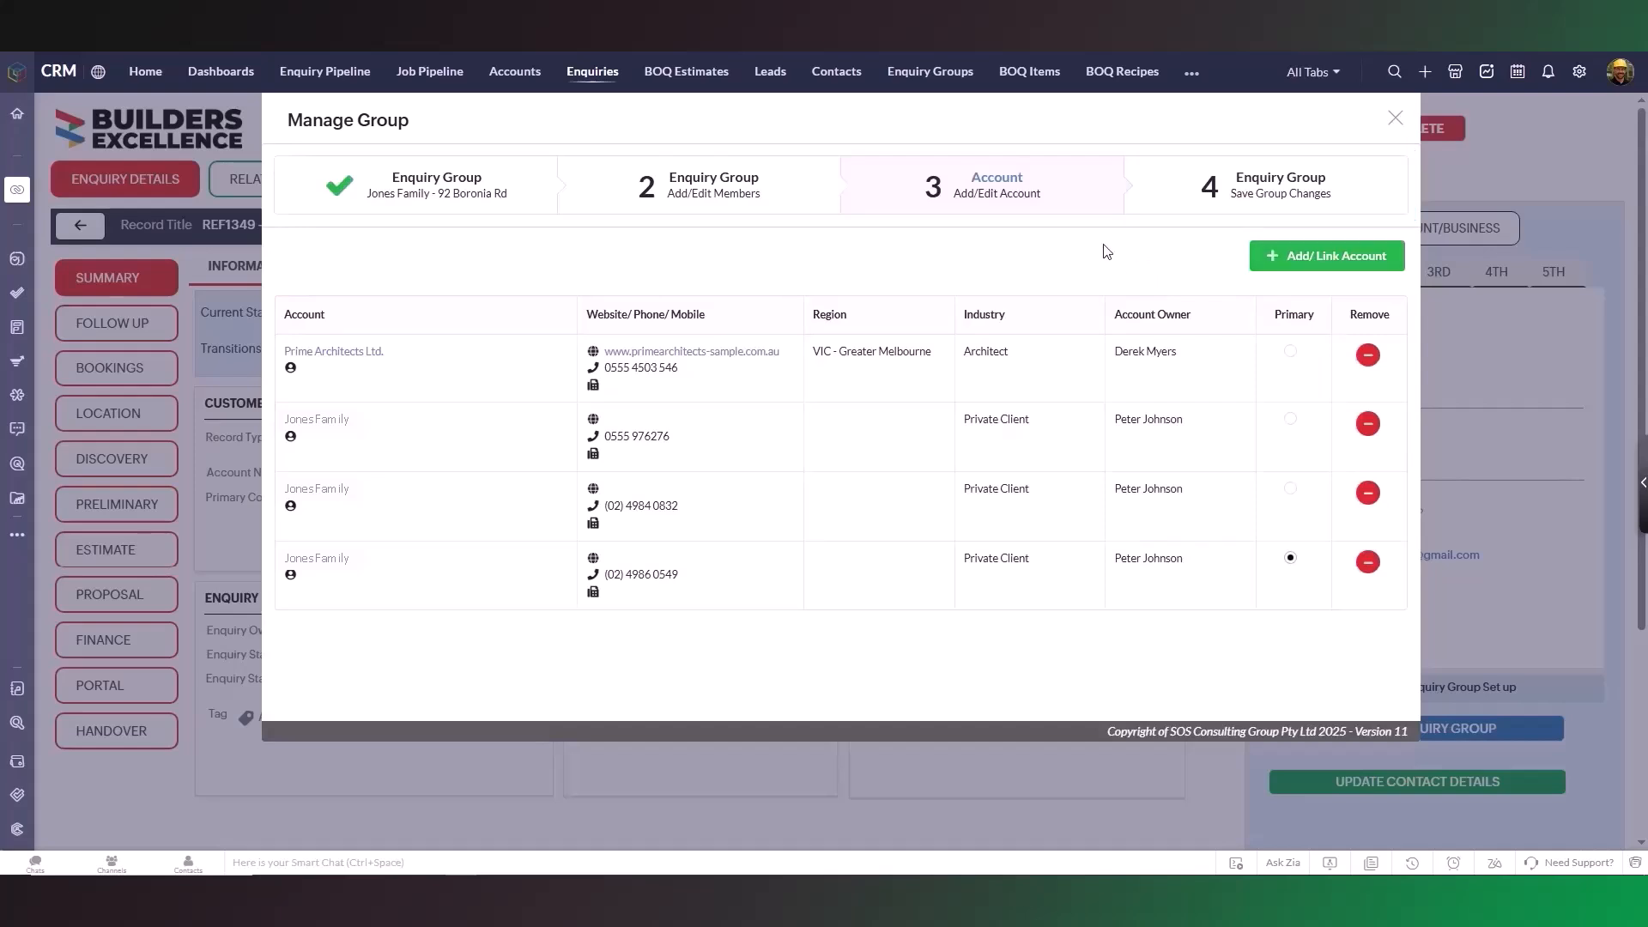
pyautogui.click(1264, 206)
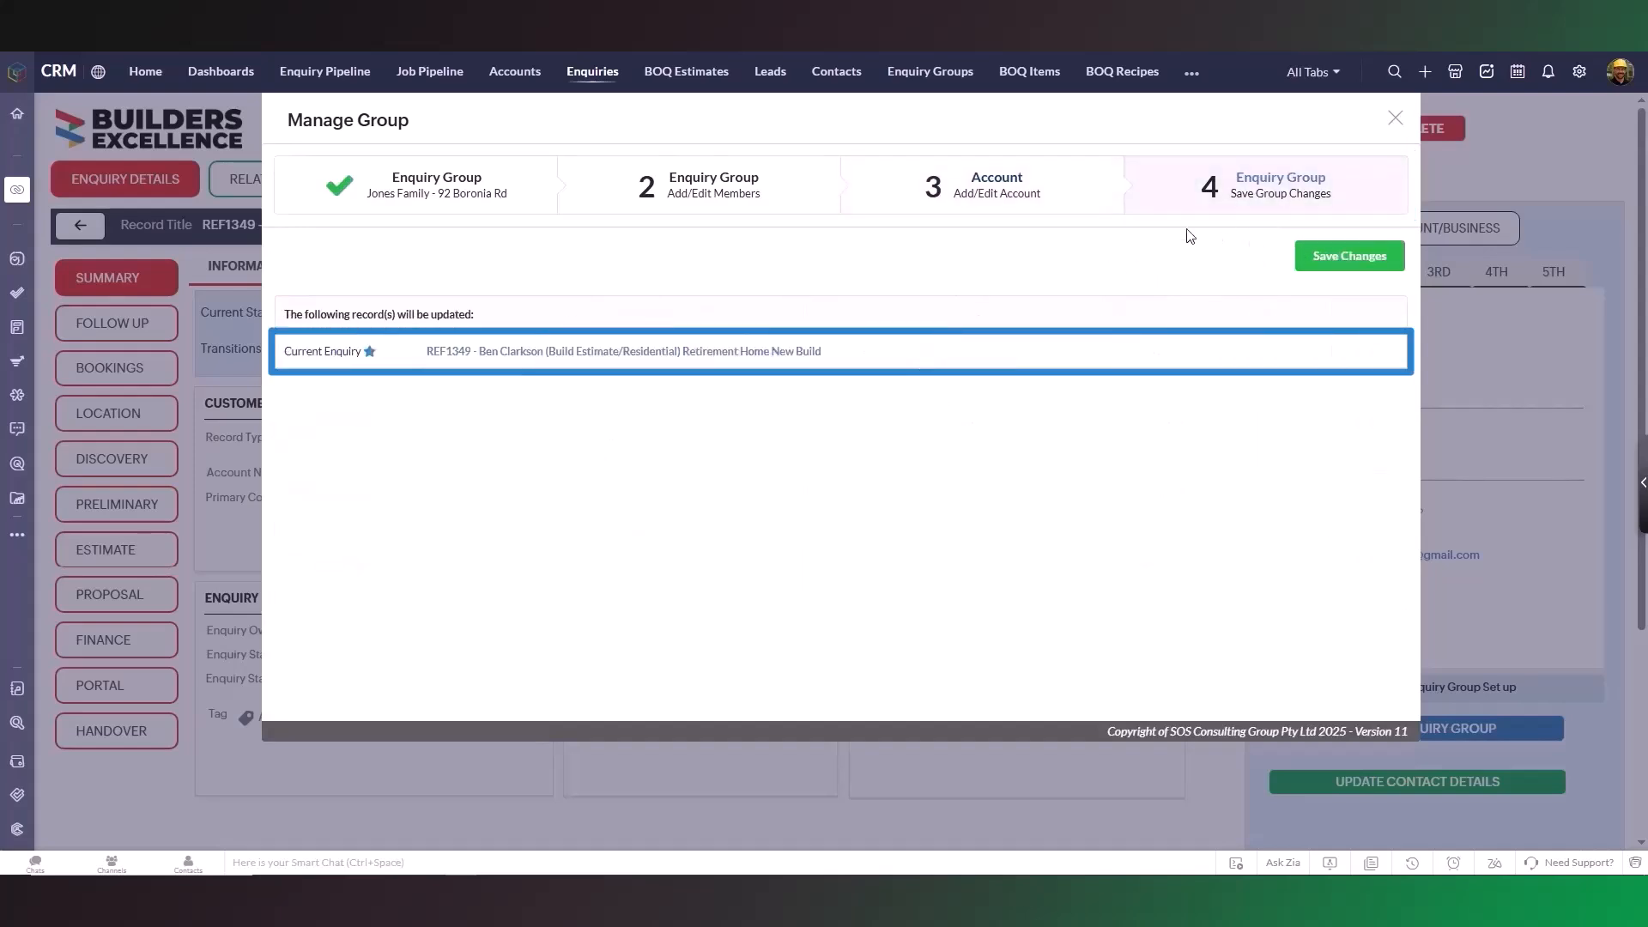
# - Save the group changes and check the 2nd, 3rd and 4th contacts in the Contacts panel
pyautogui.click(1321, 273)
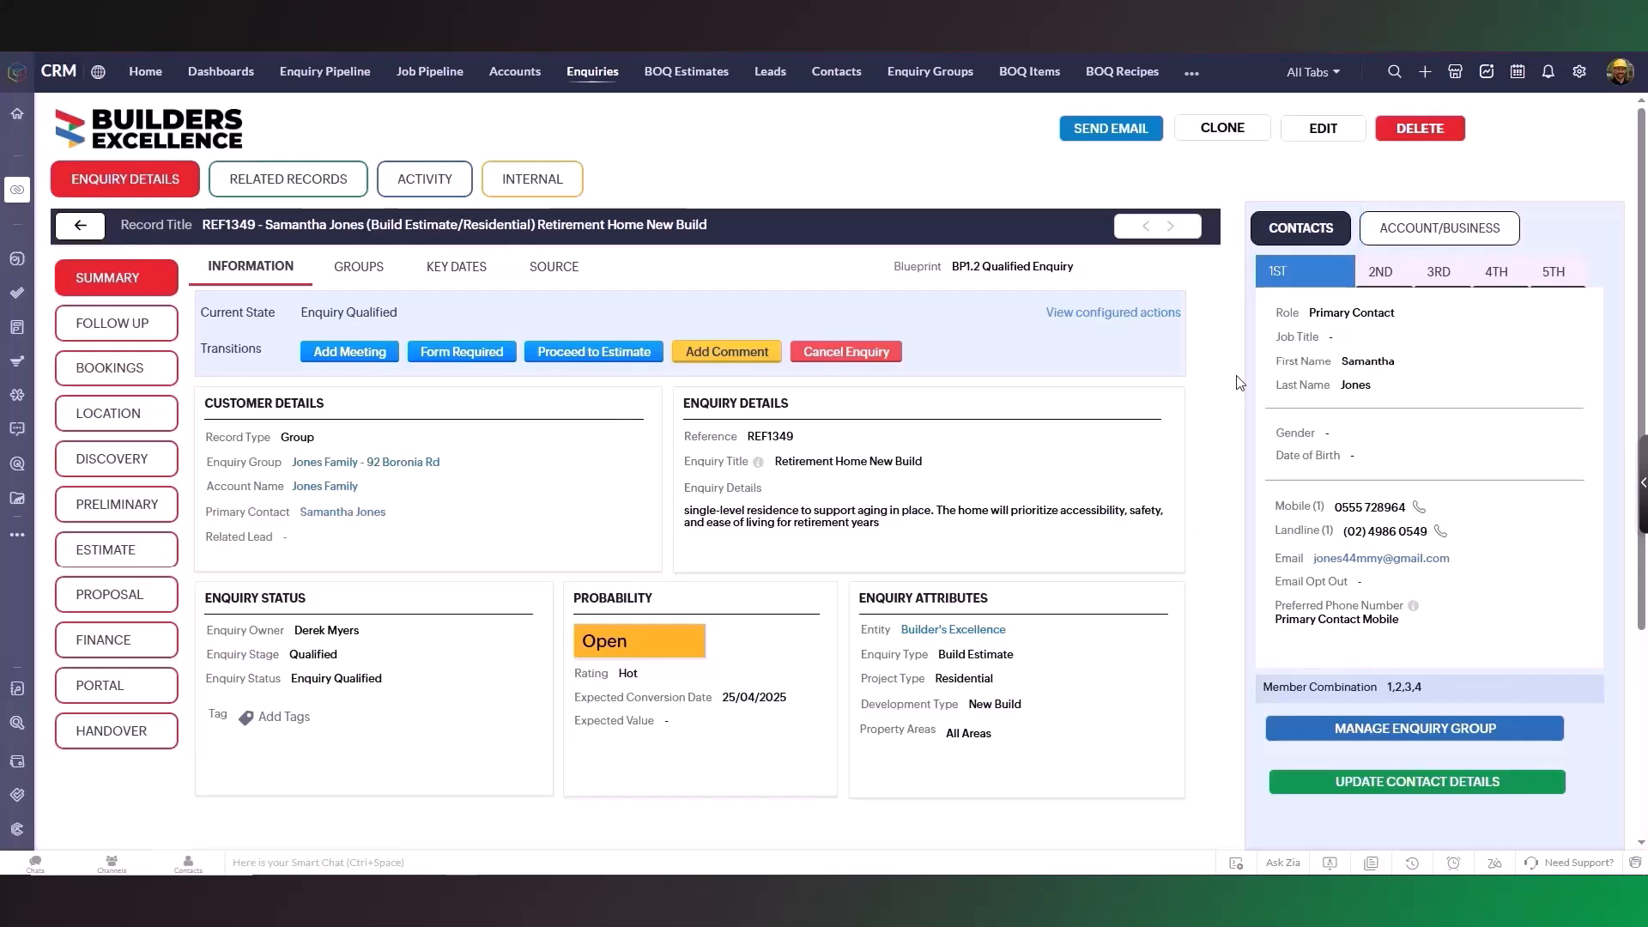
pyautogui.click(1408, 279)
pyautogui.click(1451, 288)
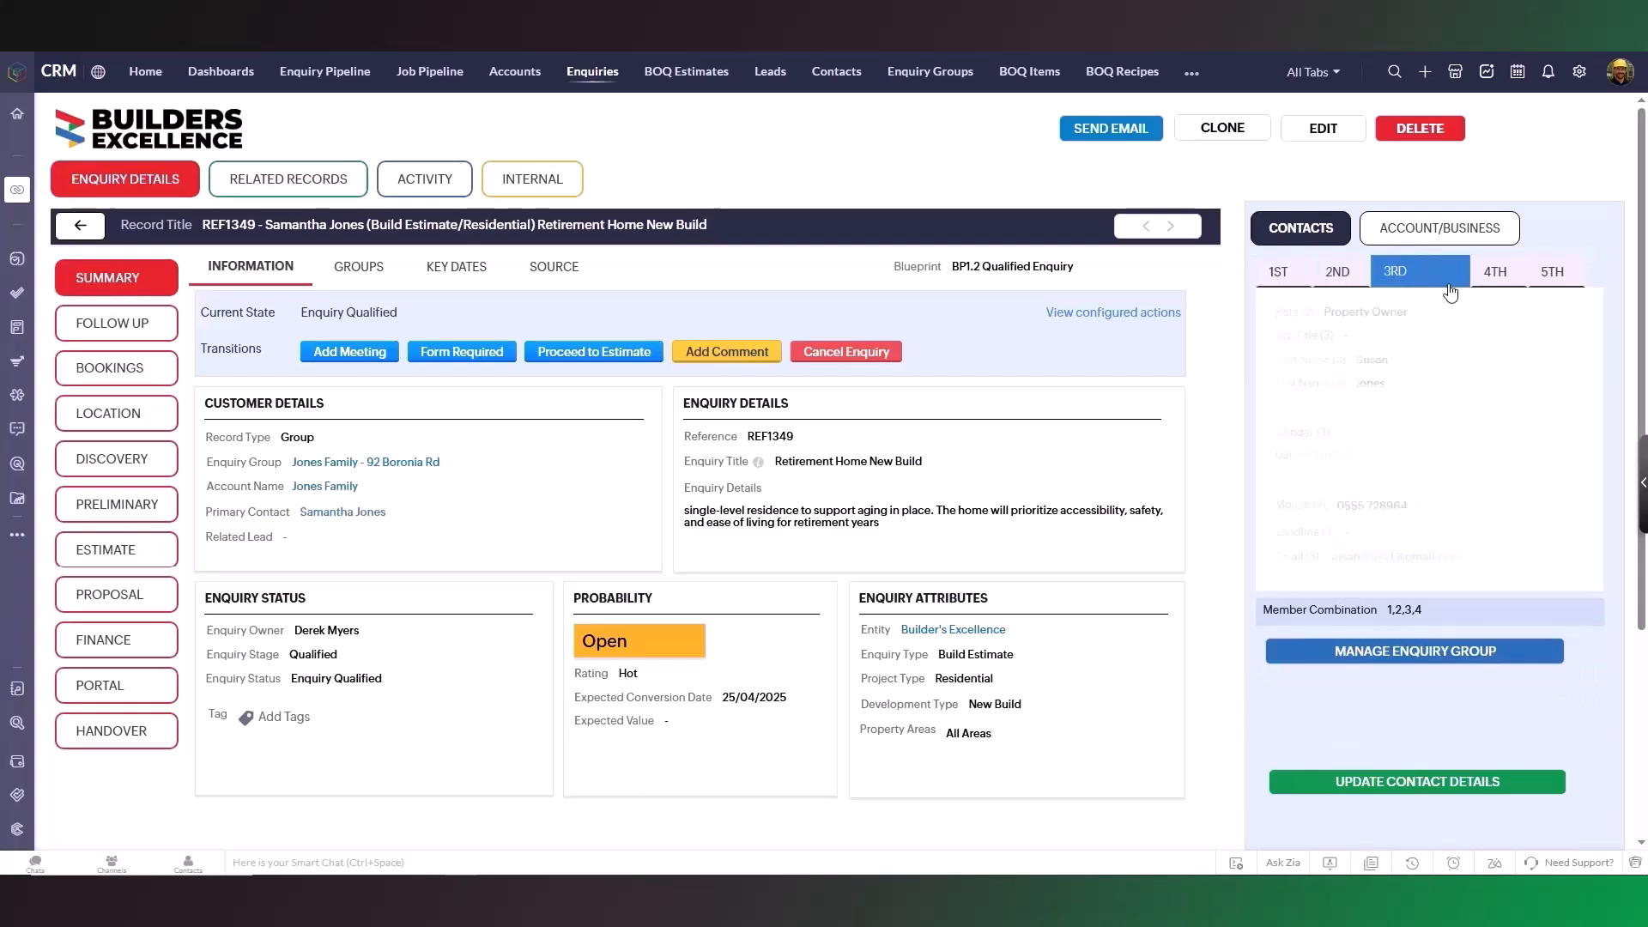
pyautogui.click(1486, 293)
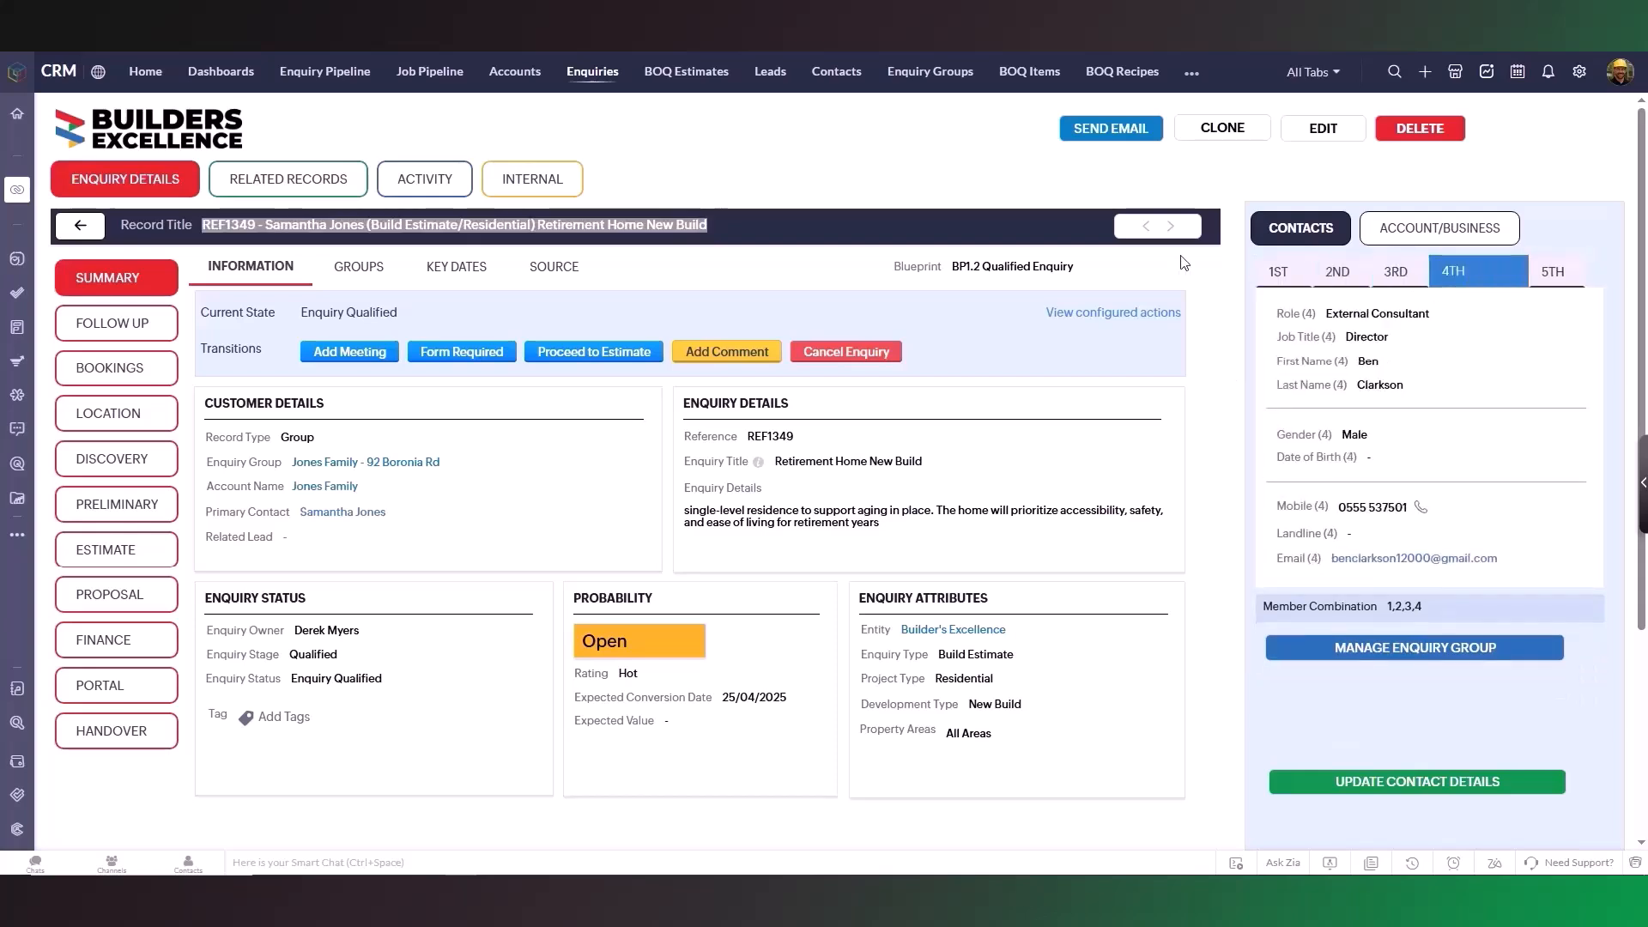